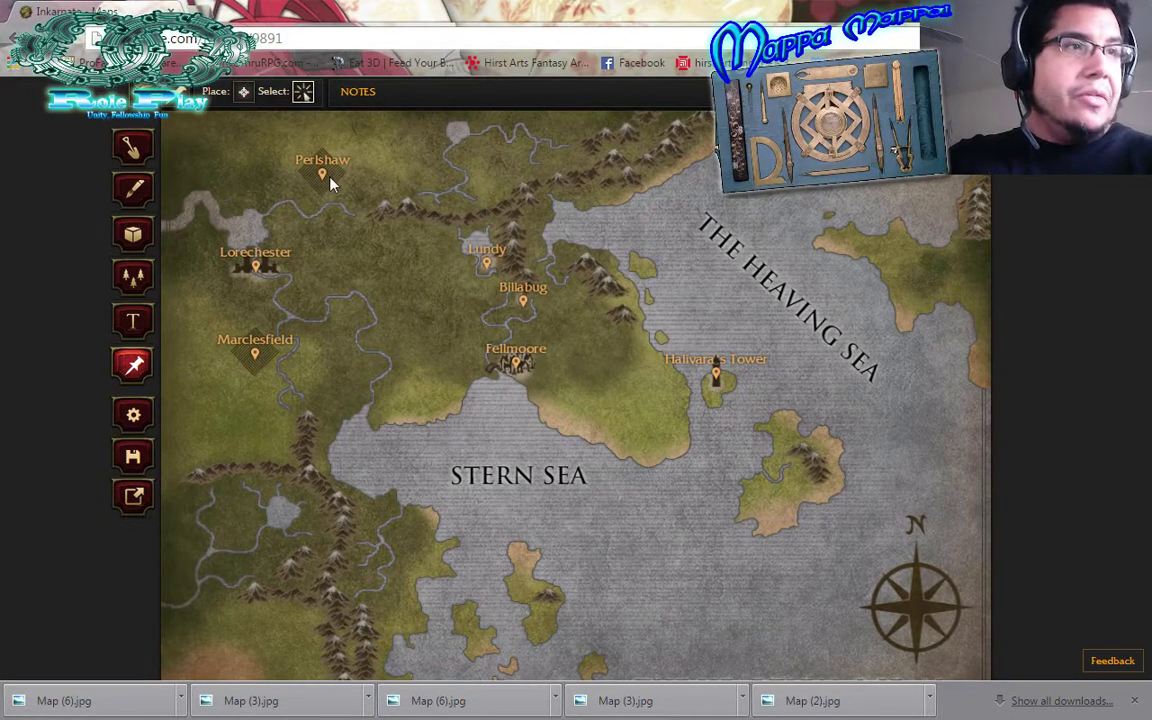
Open the note on the Fellmoore pin of the labelled map
left_click(515, 363)
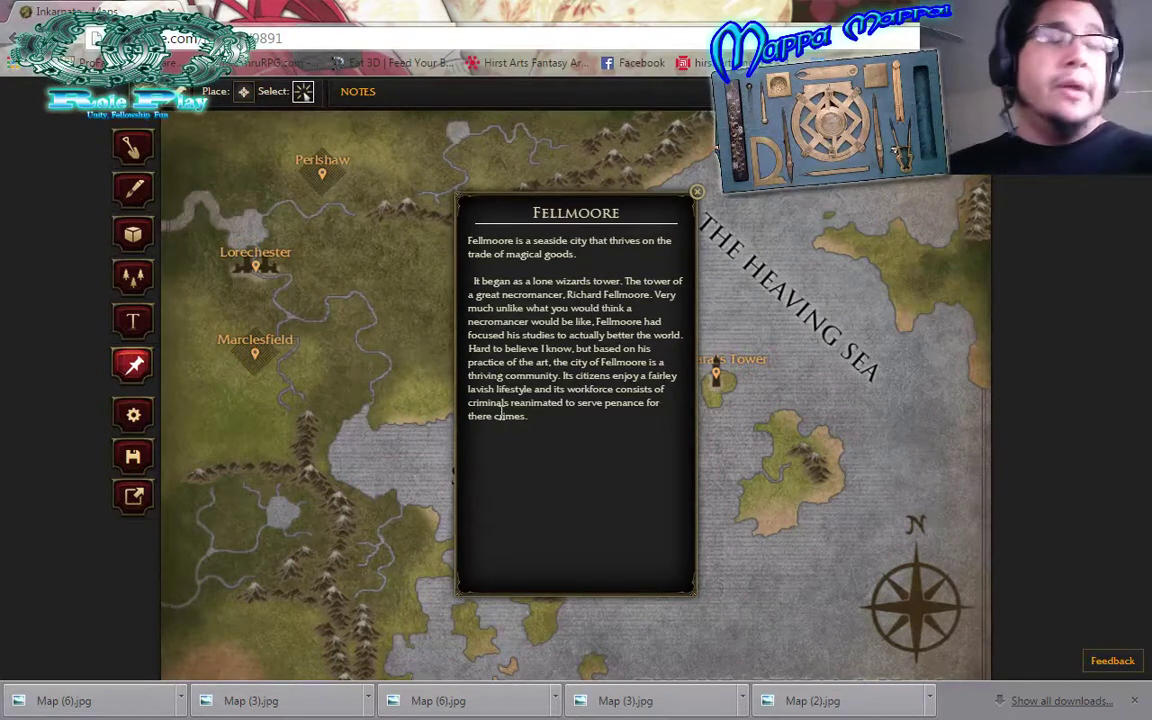
Close the Fellmoore note and switch to the Object tool
left_click(697, 192)
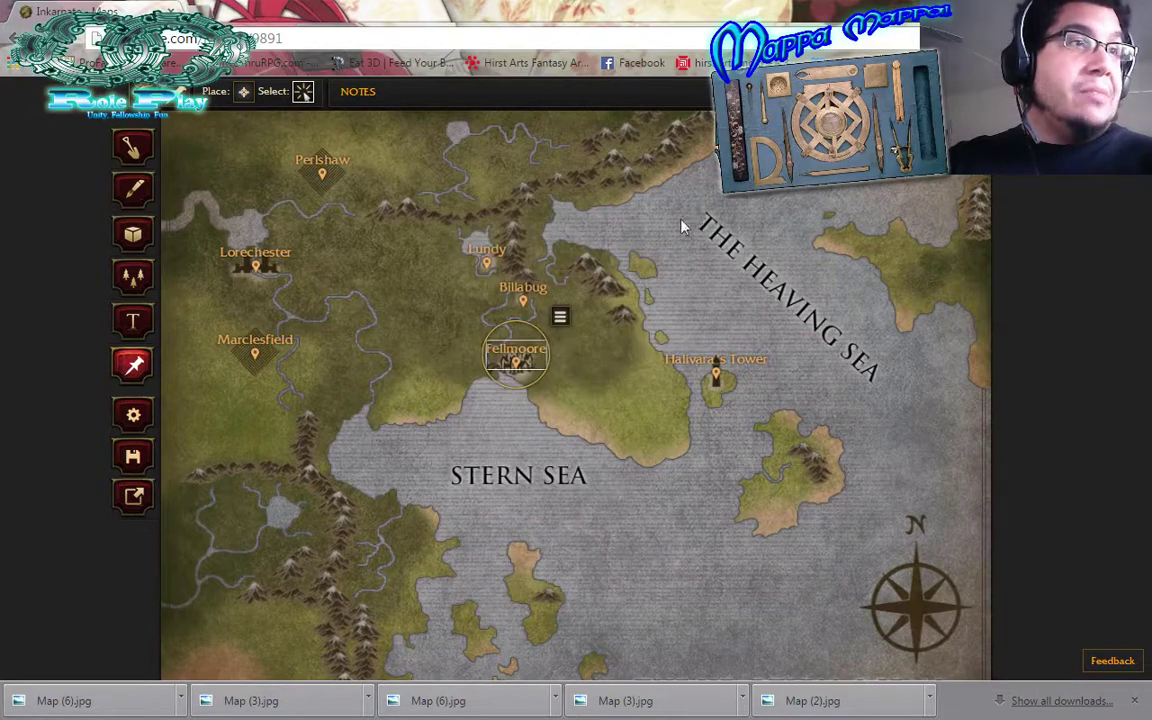
left_click(133, 233)
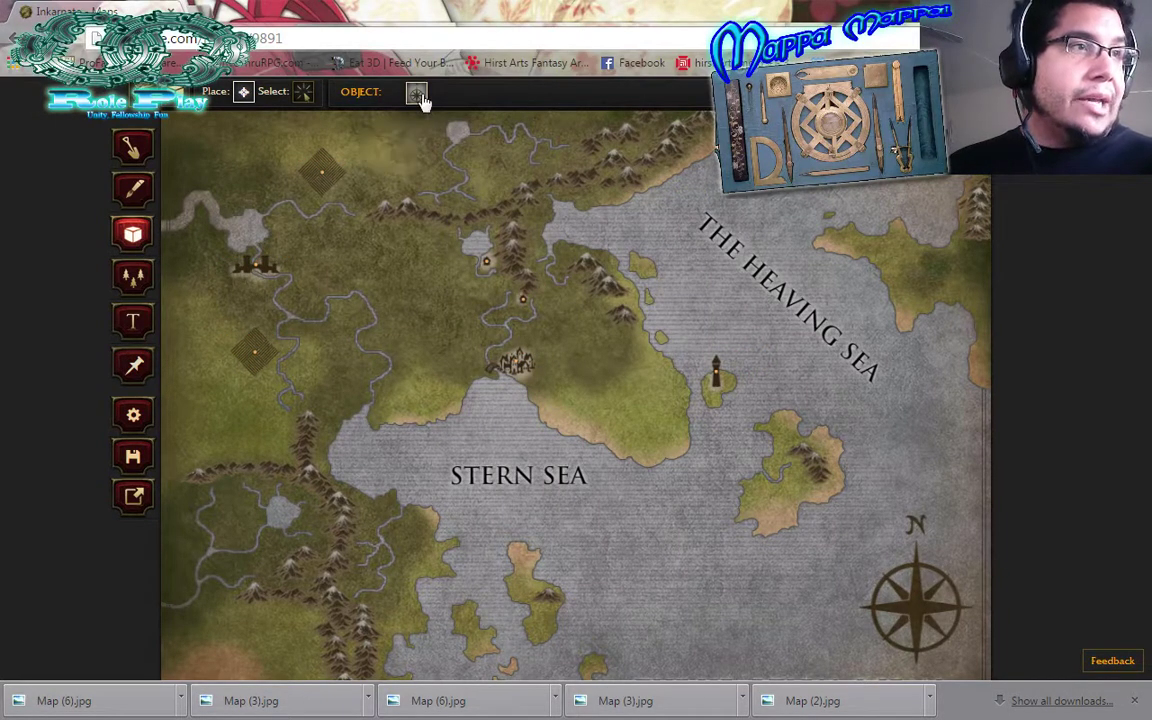
Select the compass rose and review its delete, push front/back and add-note options
left_click(316, 162)
left_click(303, 91)
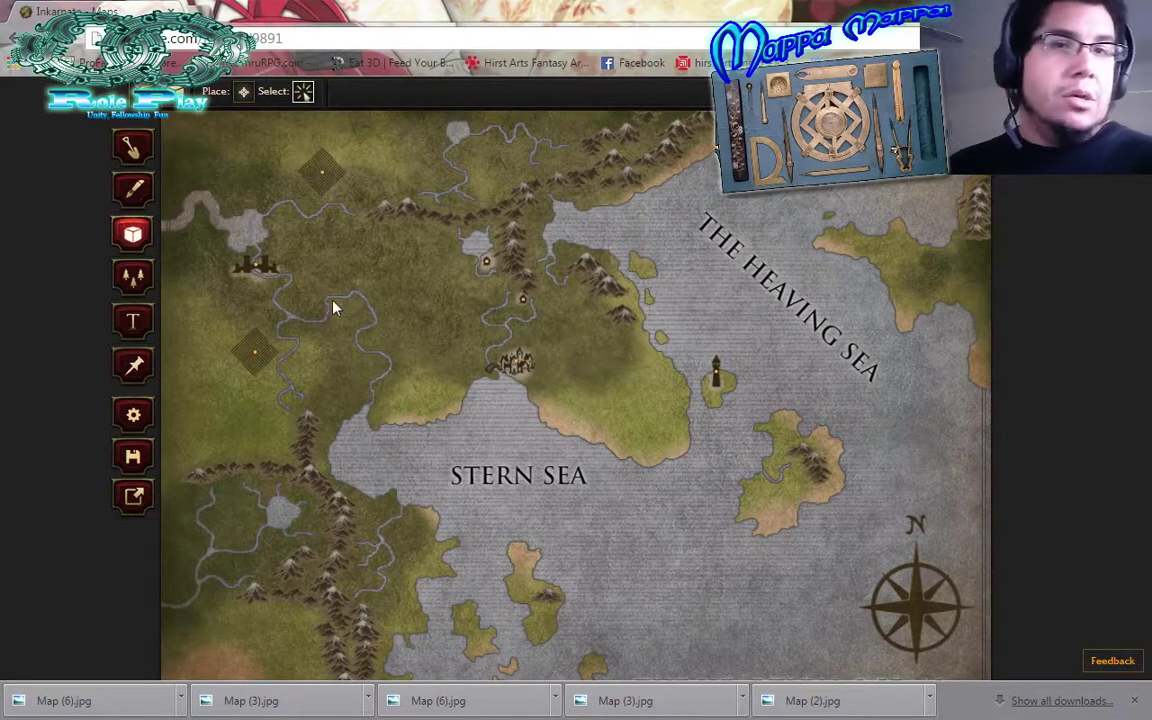
left_click(920, 608)
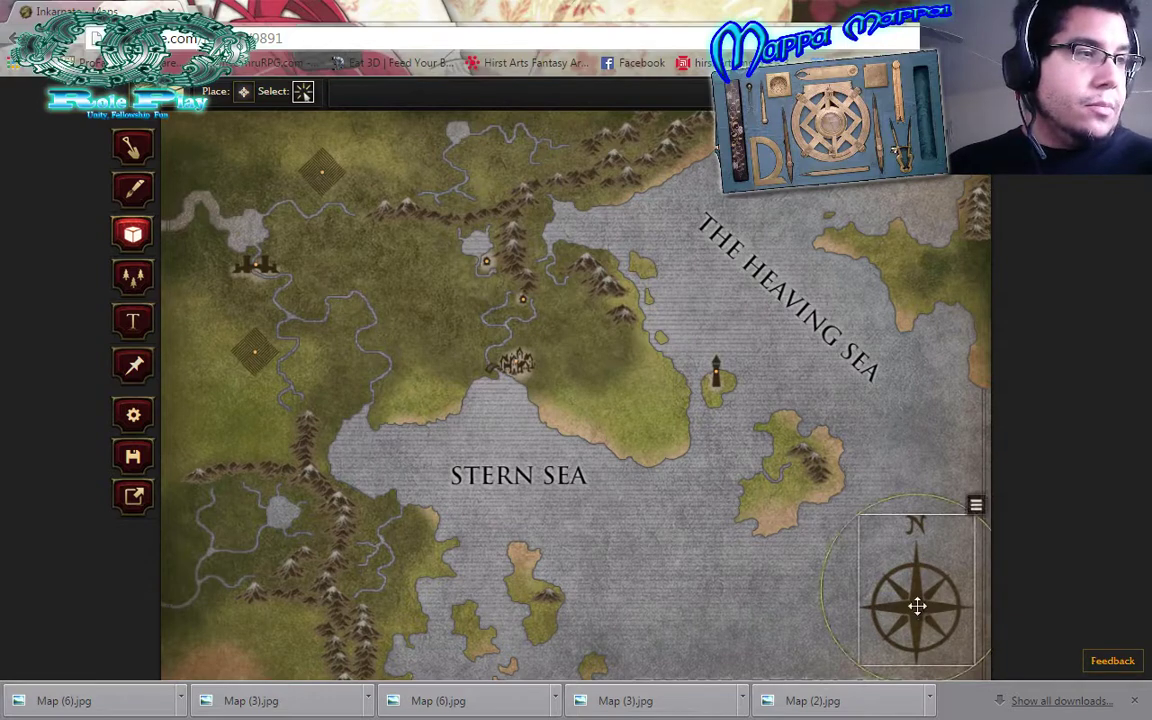
left_click(976, 508)
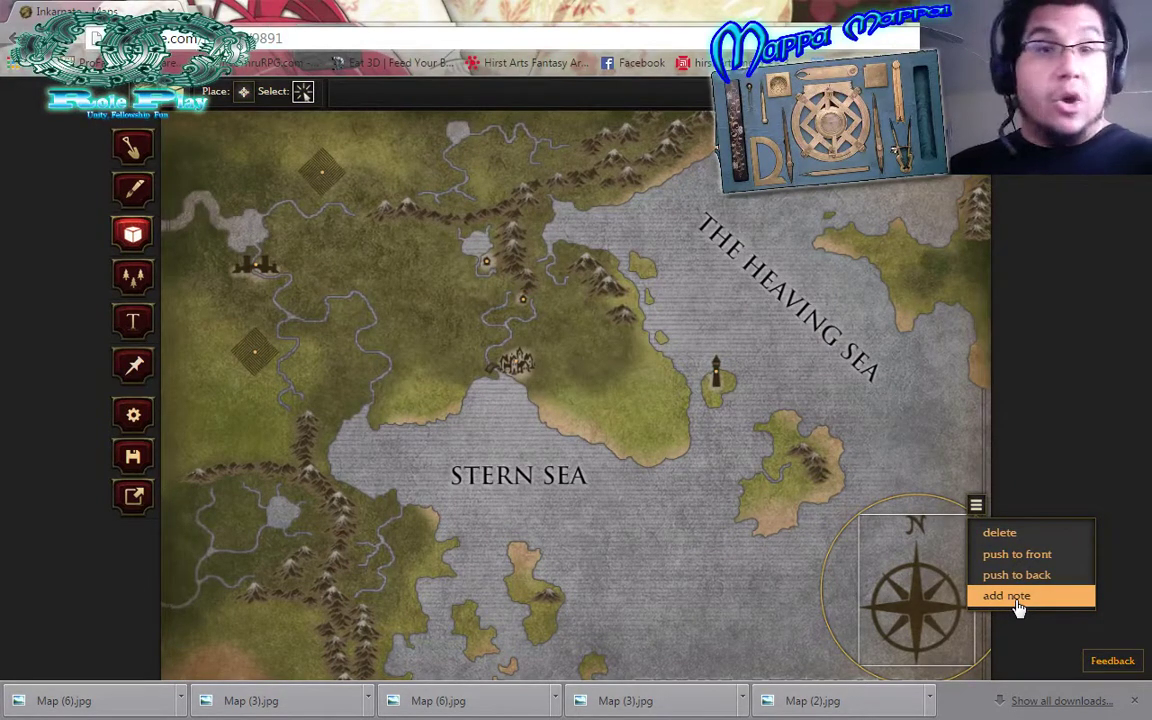
left_click(130, 338)
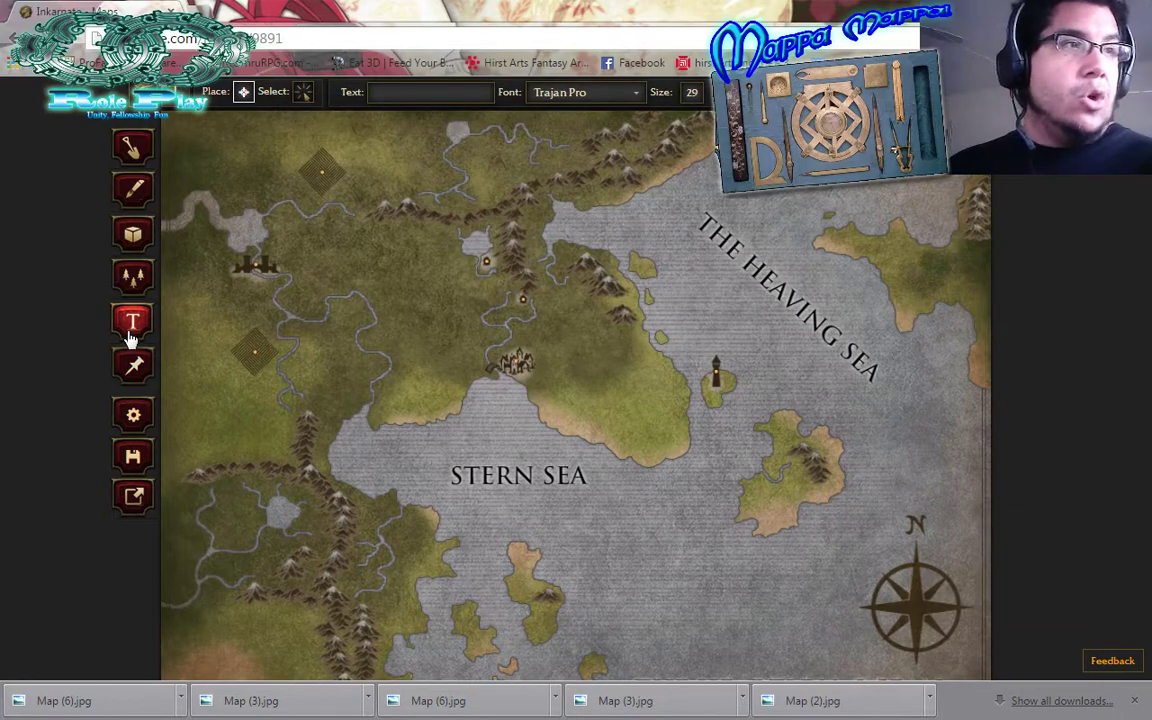
Select the STERN SEA label to check its delete option, then pick the Notes pin tool
left_click(303, 92)
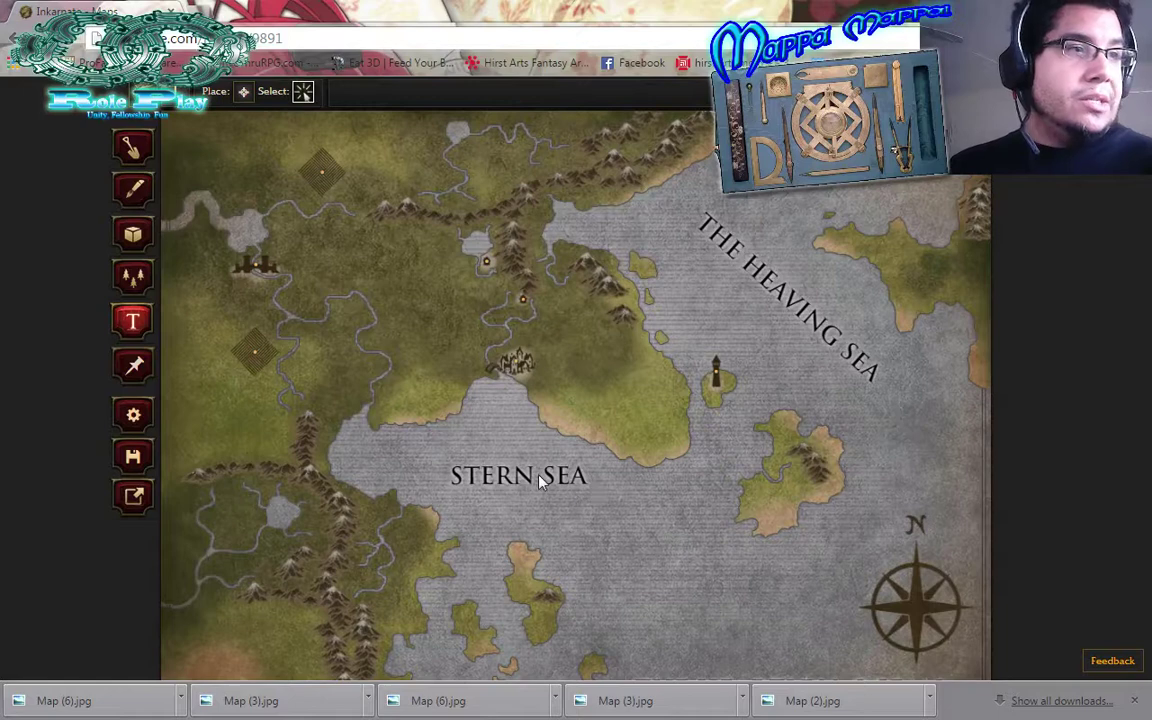
left_click(500, 442)
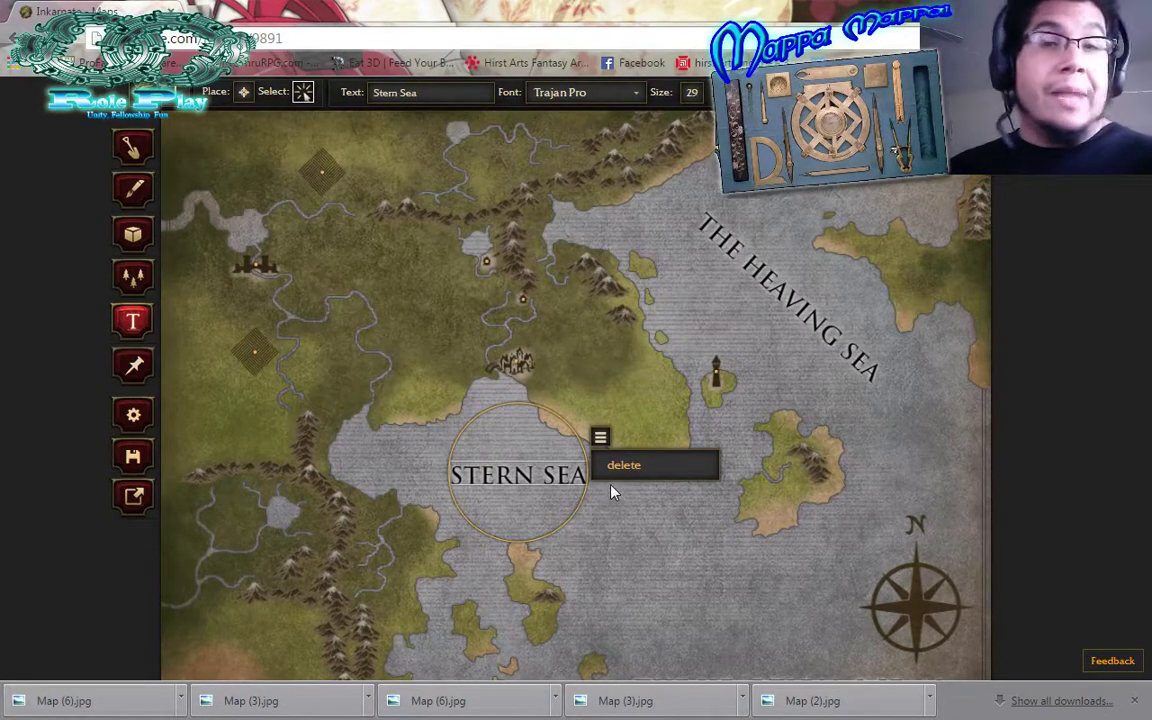
left_click(135, 368)
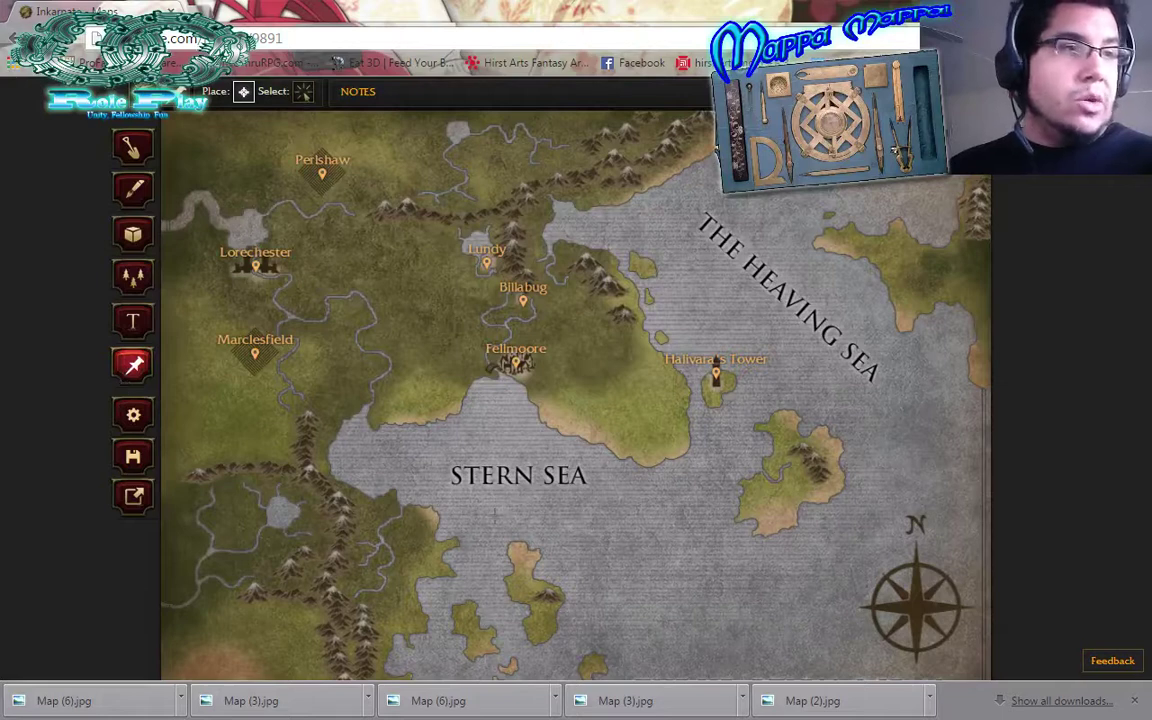
left_click(515, 476)
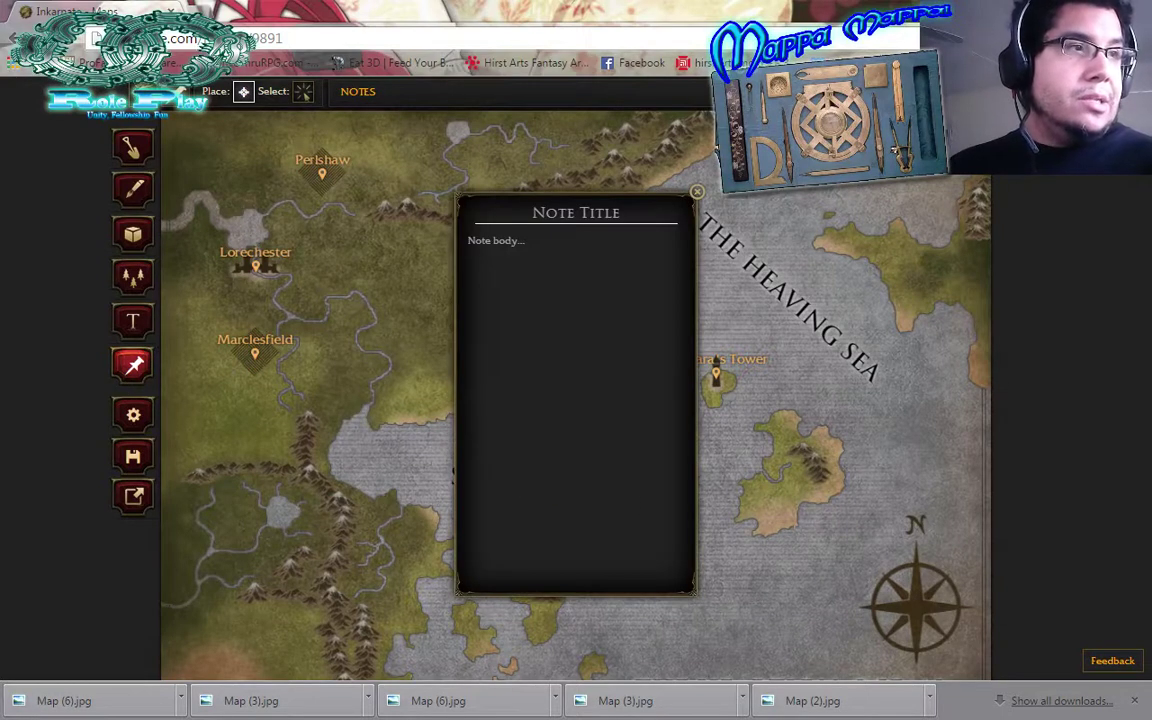
left_click(567, 293)
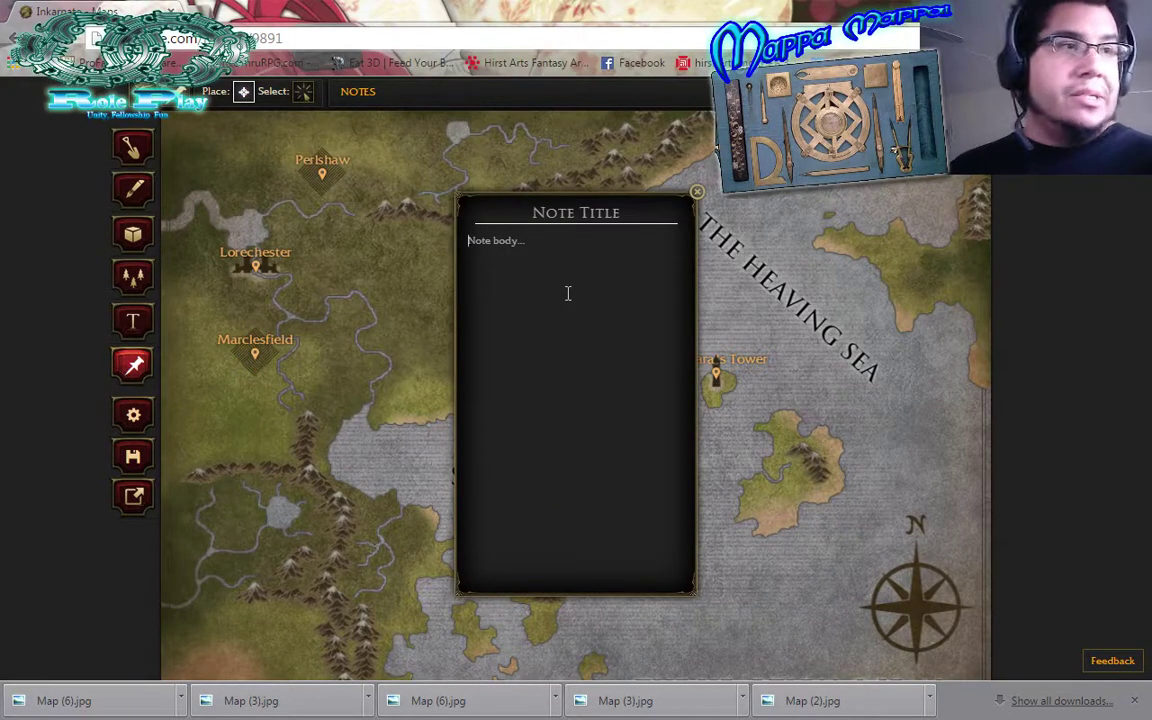
type("bunch of")
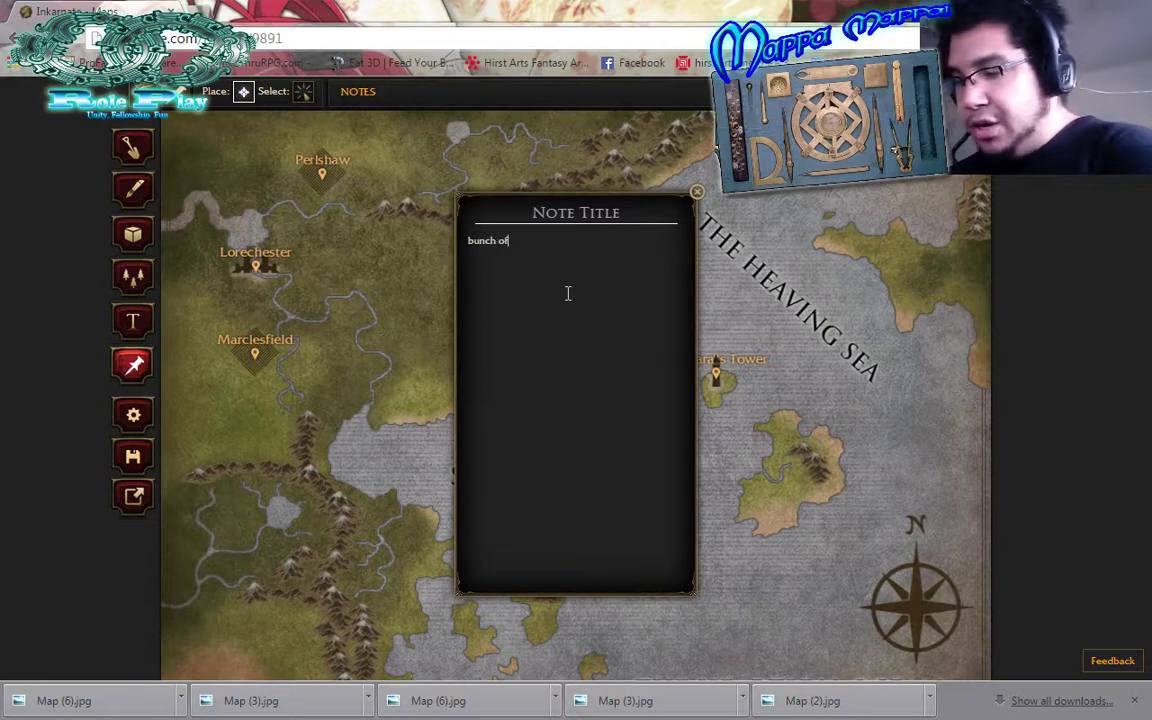
type(" stuff")
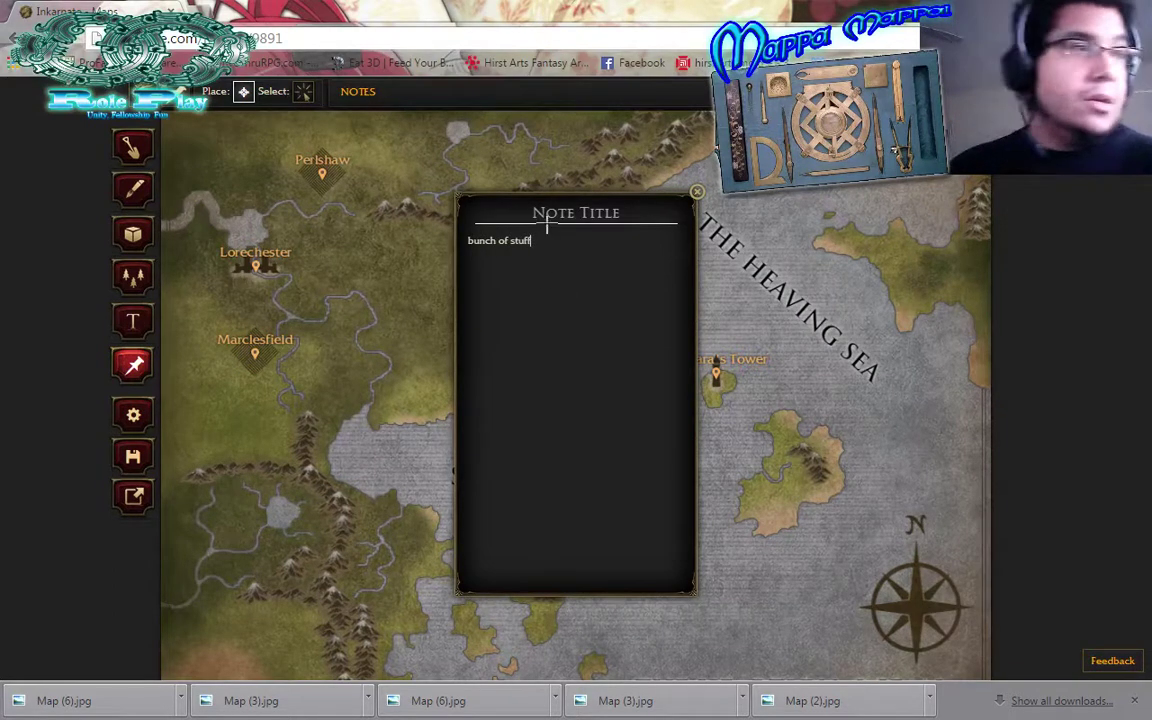
left_click(699, 193)
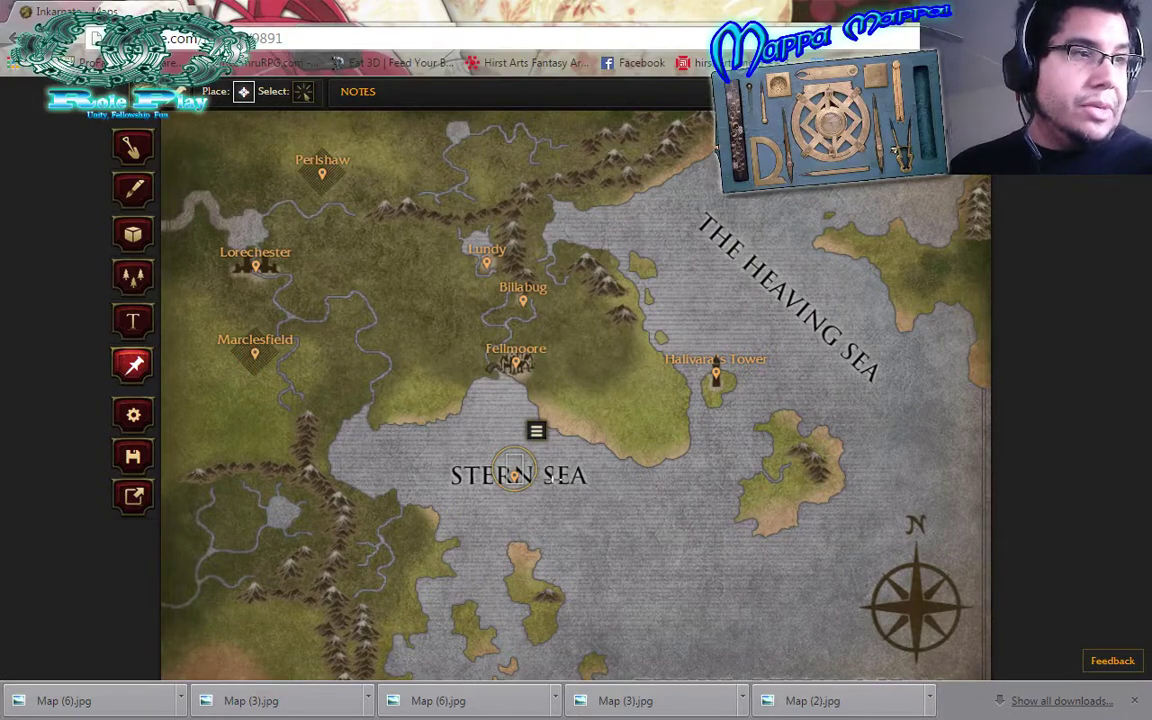
left_click(463, 476)
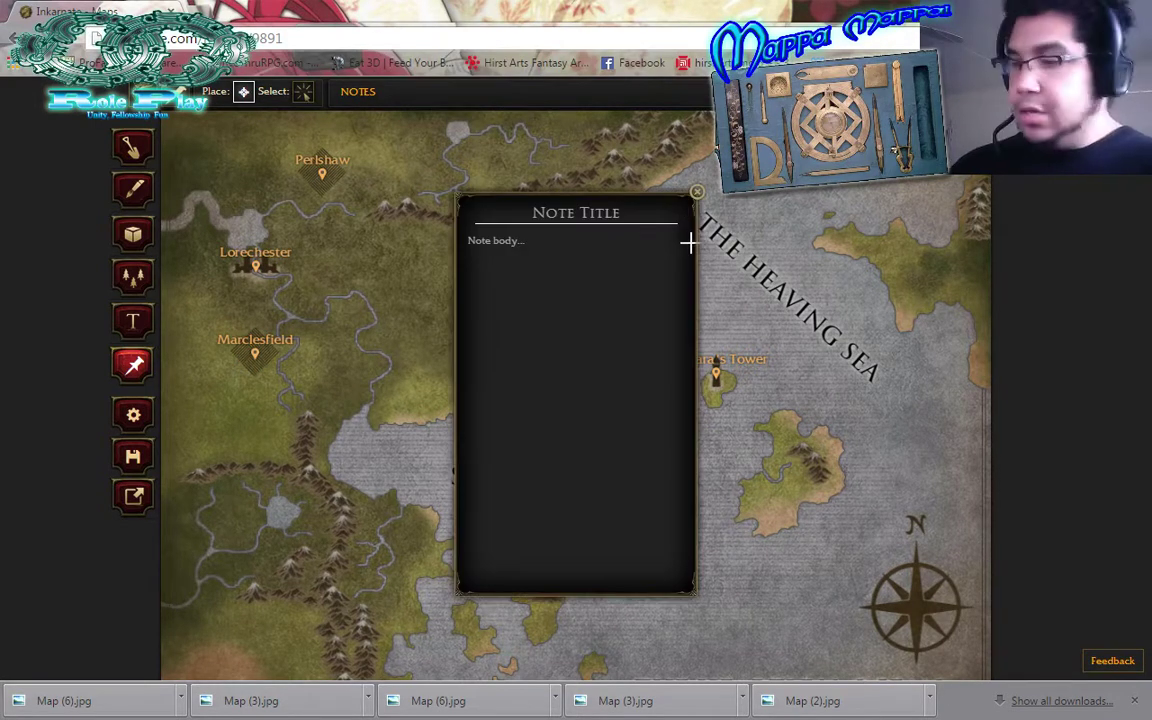
left_click(697, 193)
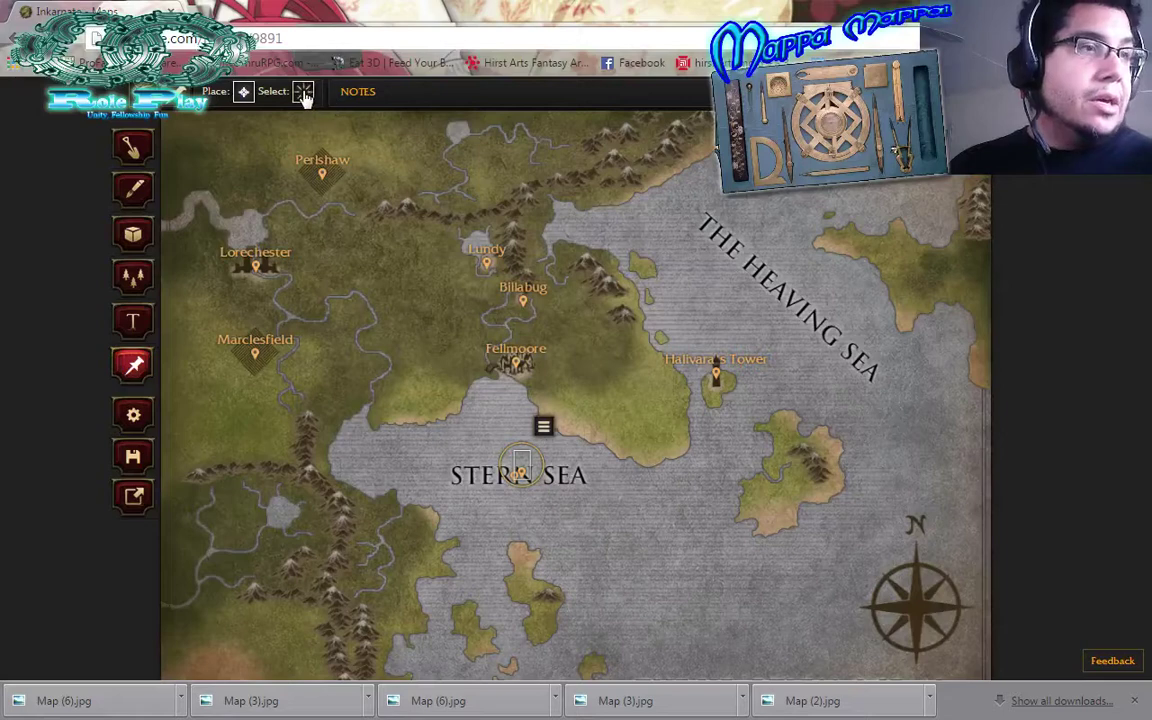
left_click(304, 94)
left_click_drag(529, 453, 535, 454)
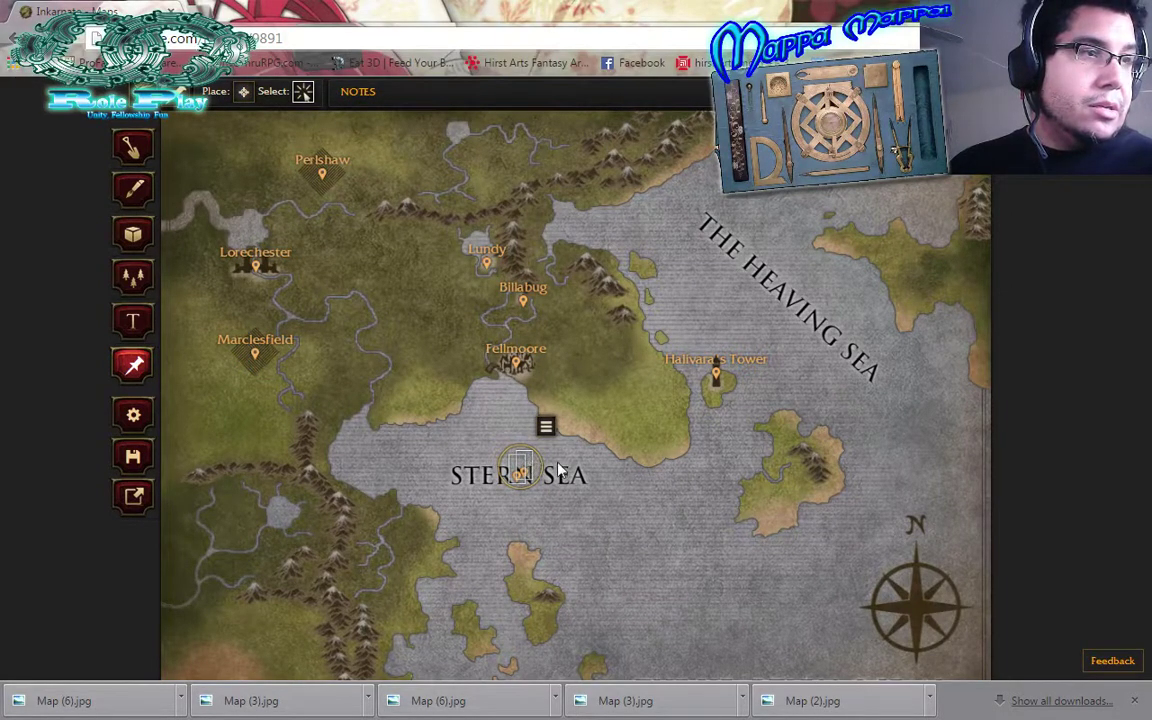
left_click(553, 470)
left_click(526, 476)
left_click_drag(536, 473, 511, 473)
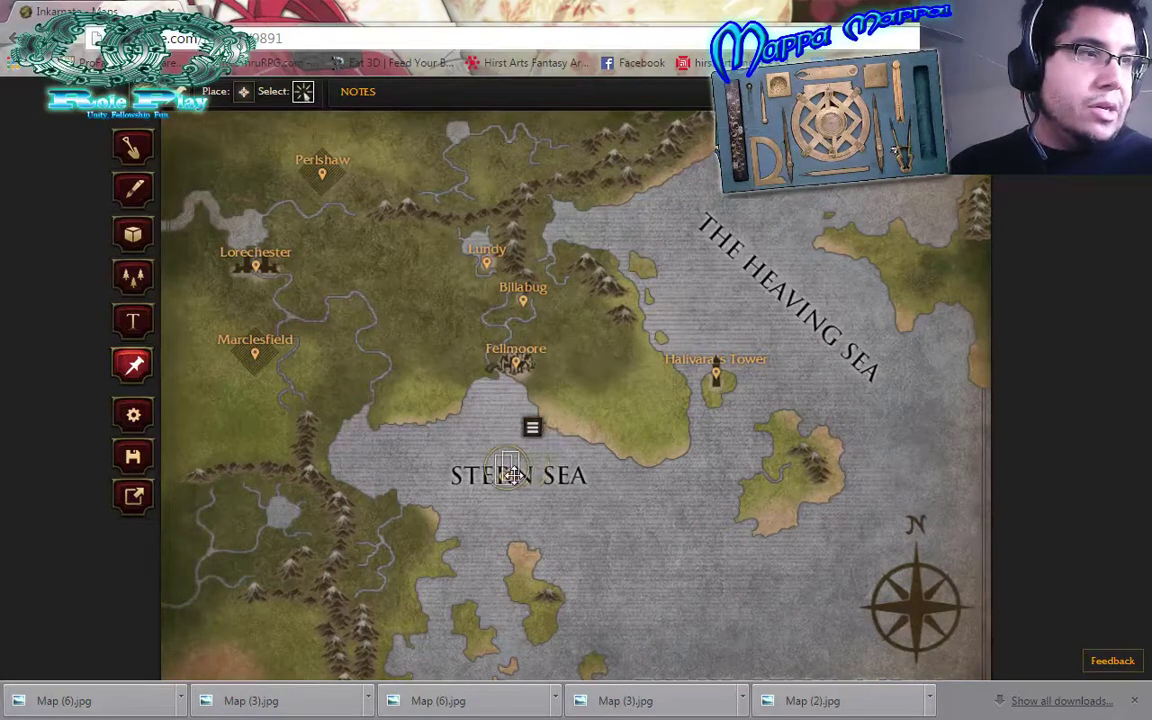
left_click(532, 428)
left_click(557, 460)
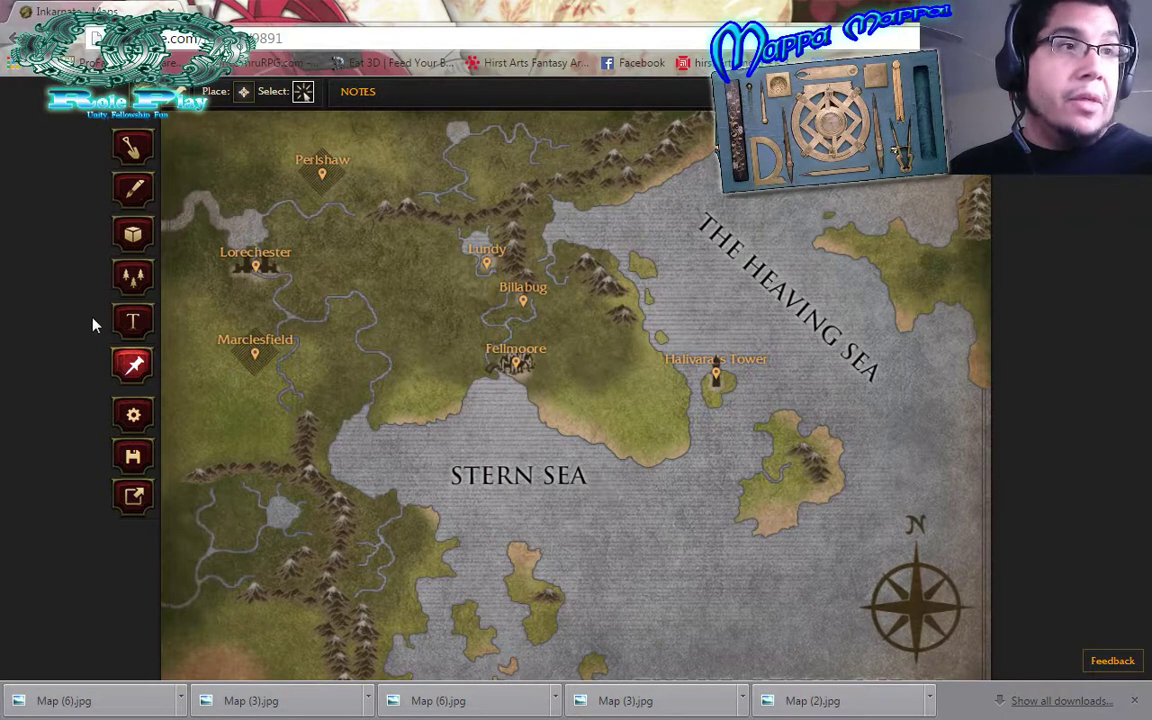
Drop a new note pin on the Stern Sea with body text 'bunch of notes'
left_click(243, 91)
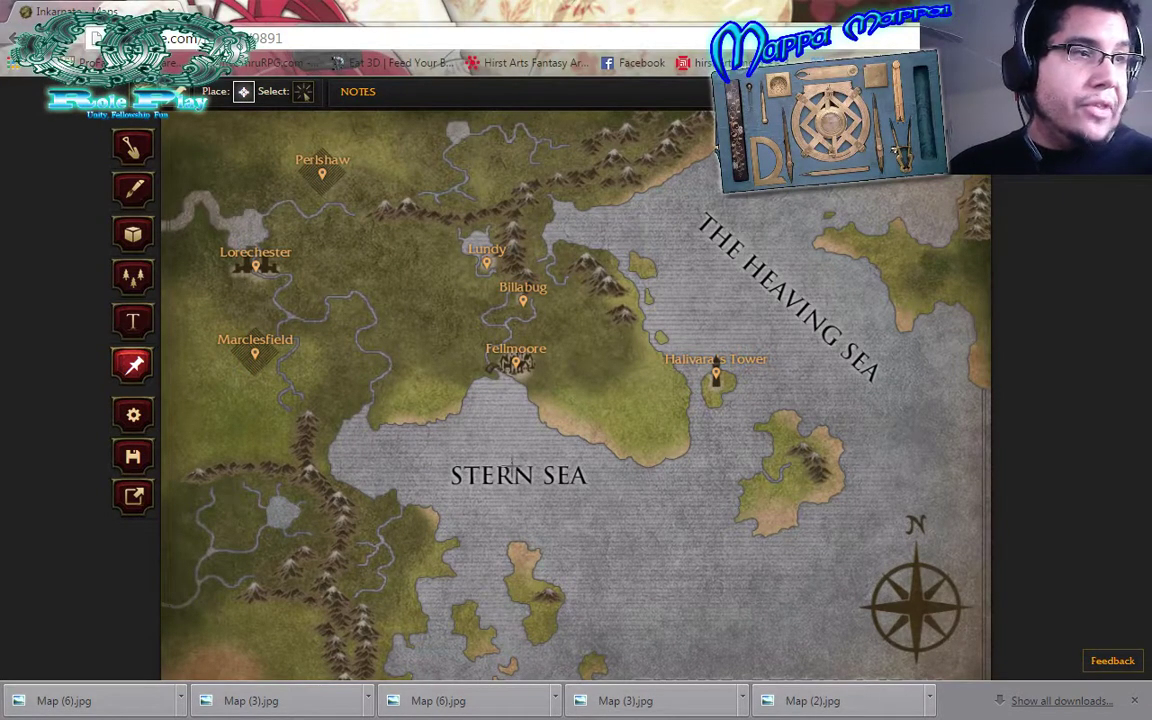
left_click(512, 468)
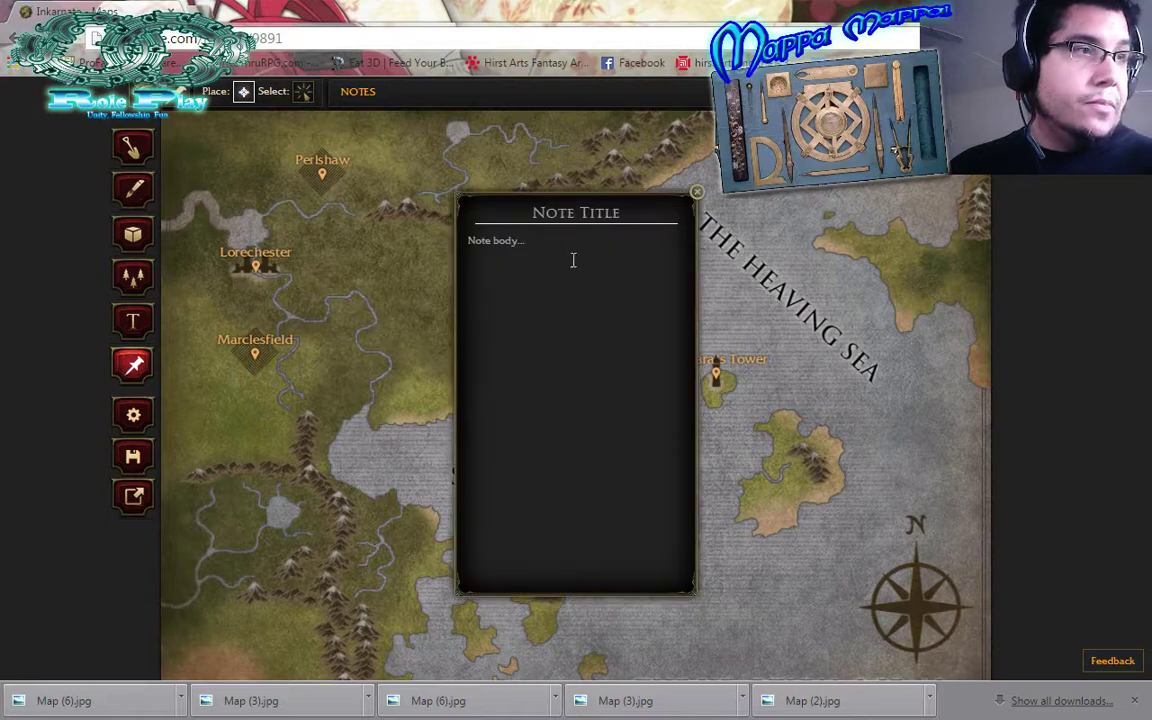
type("bunch")
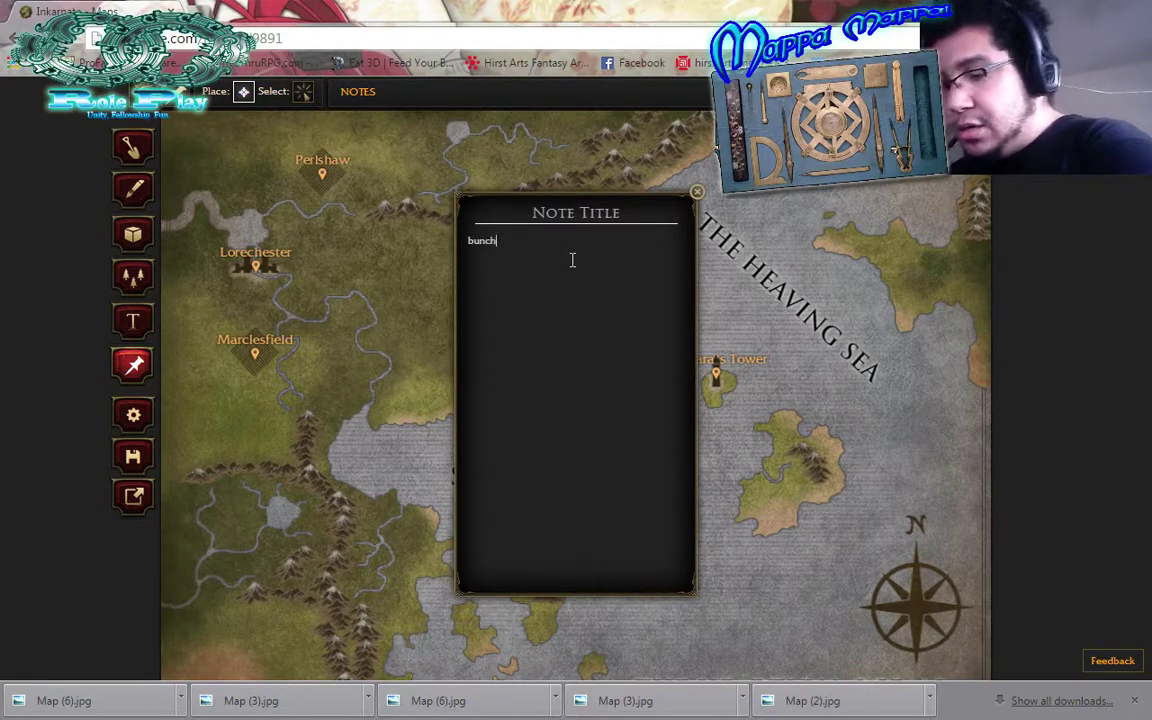
type(" of notes")
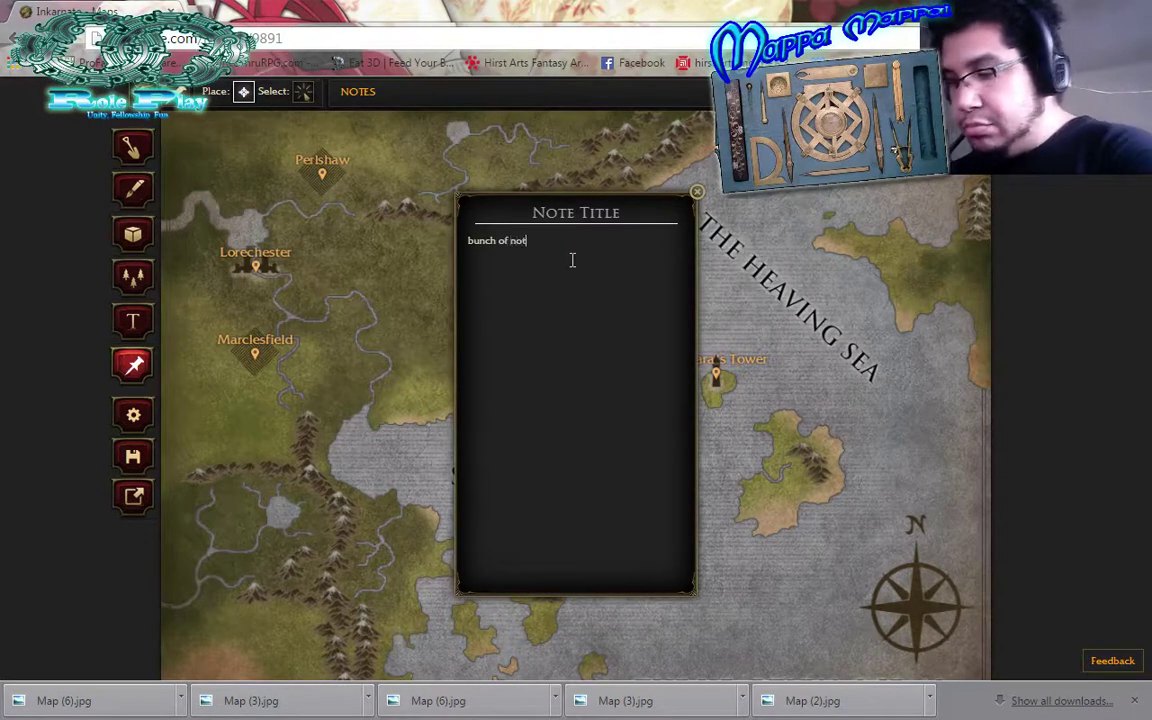
left_click(697, 192)
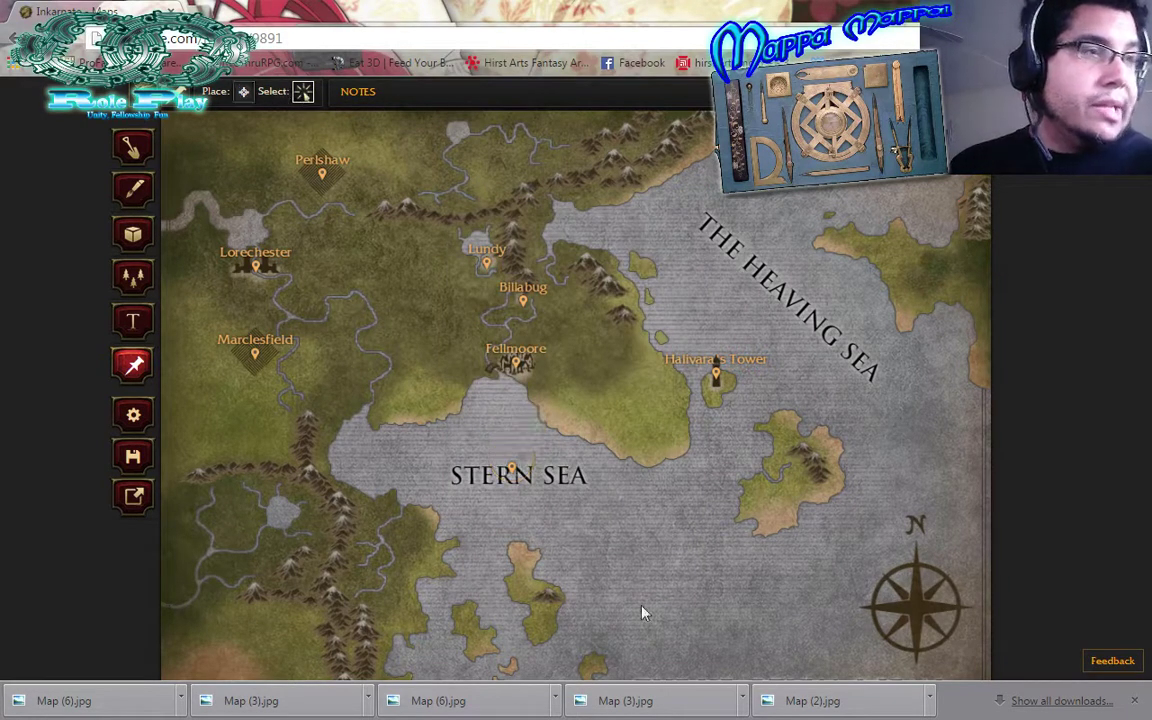
Shift the Stern Sea pin left onto the label and reopen its note
left_click(511, 470)
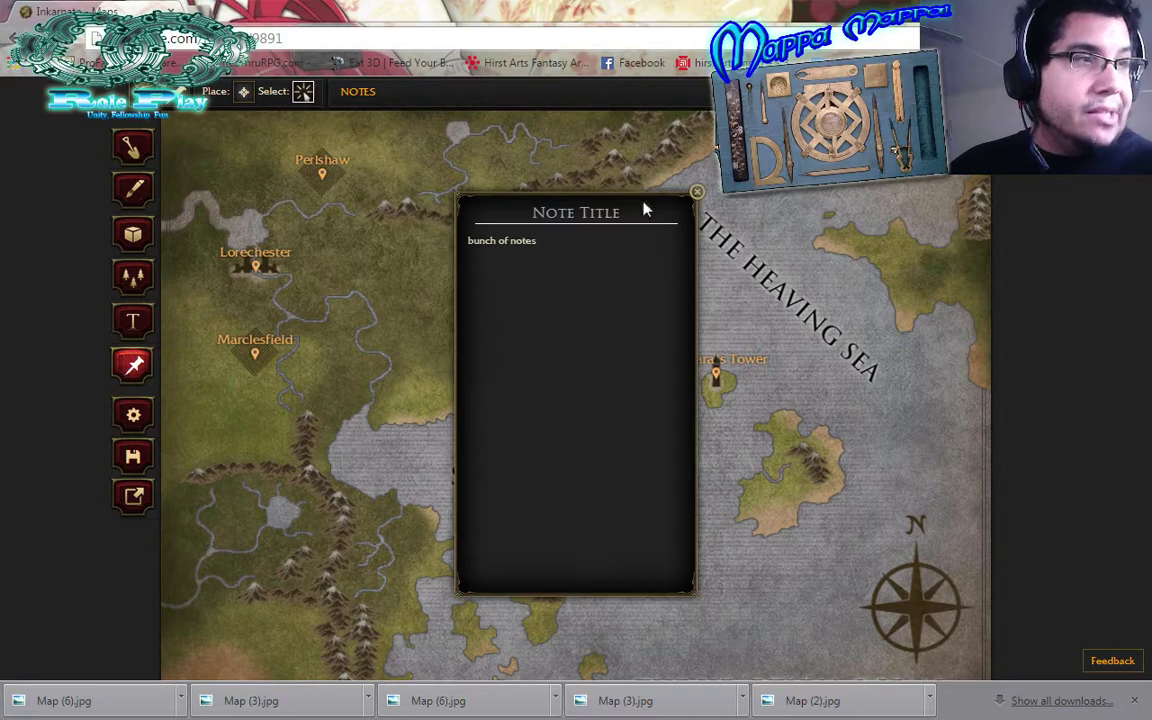
left_click(697, 192)
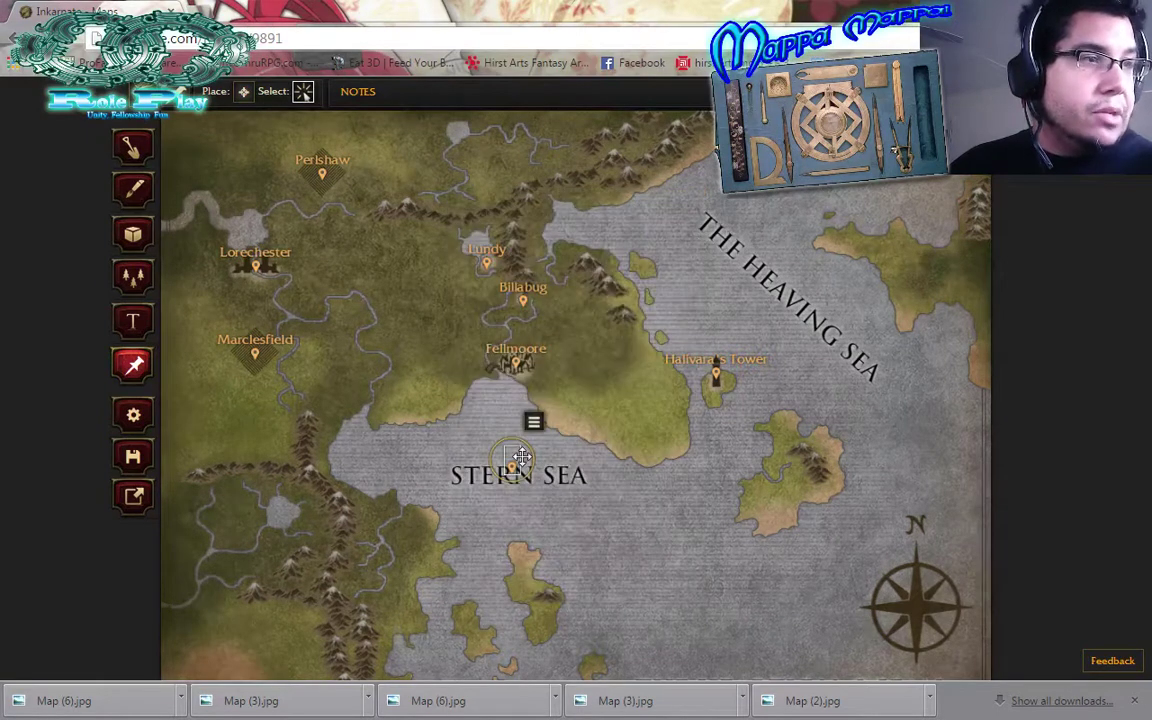
mouse_move(528, 470)
left_mouse_down()
mouse_move(447, 454)
mouse_move(458, 462)
mouse_move(494, 433)
mouse_move(522, 466)
left_mouse_up()
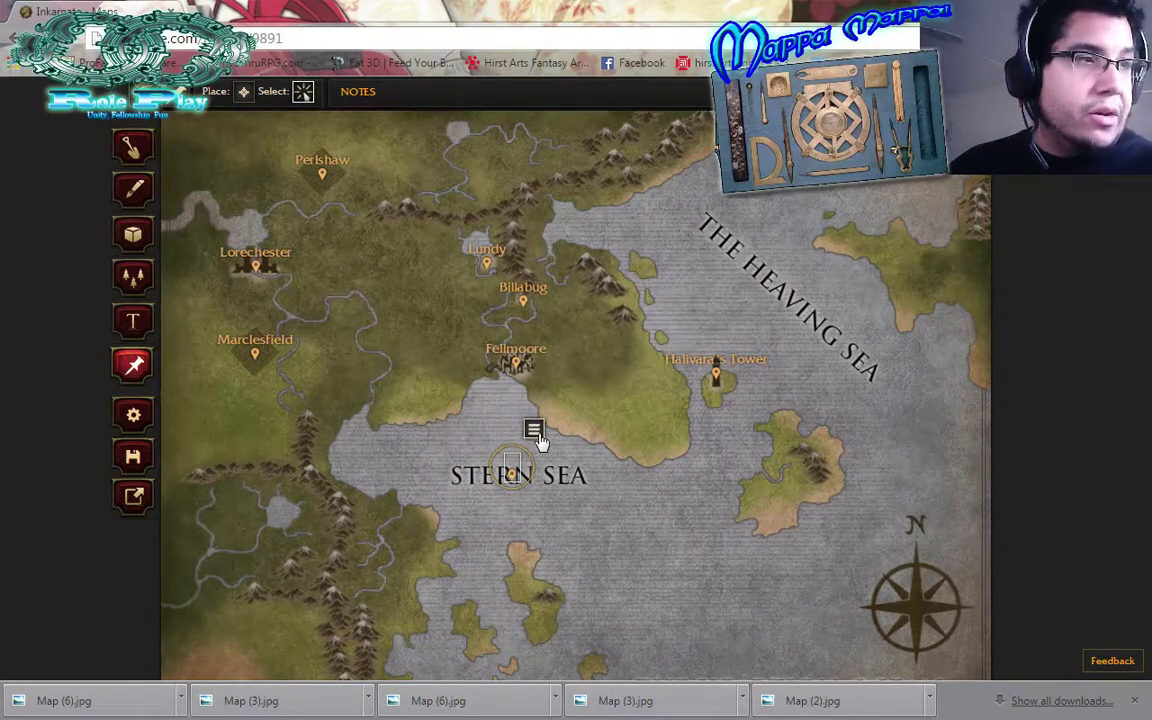
left_click(510, 480)
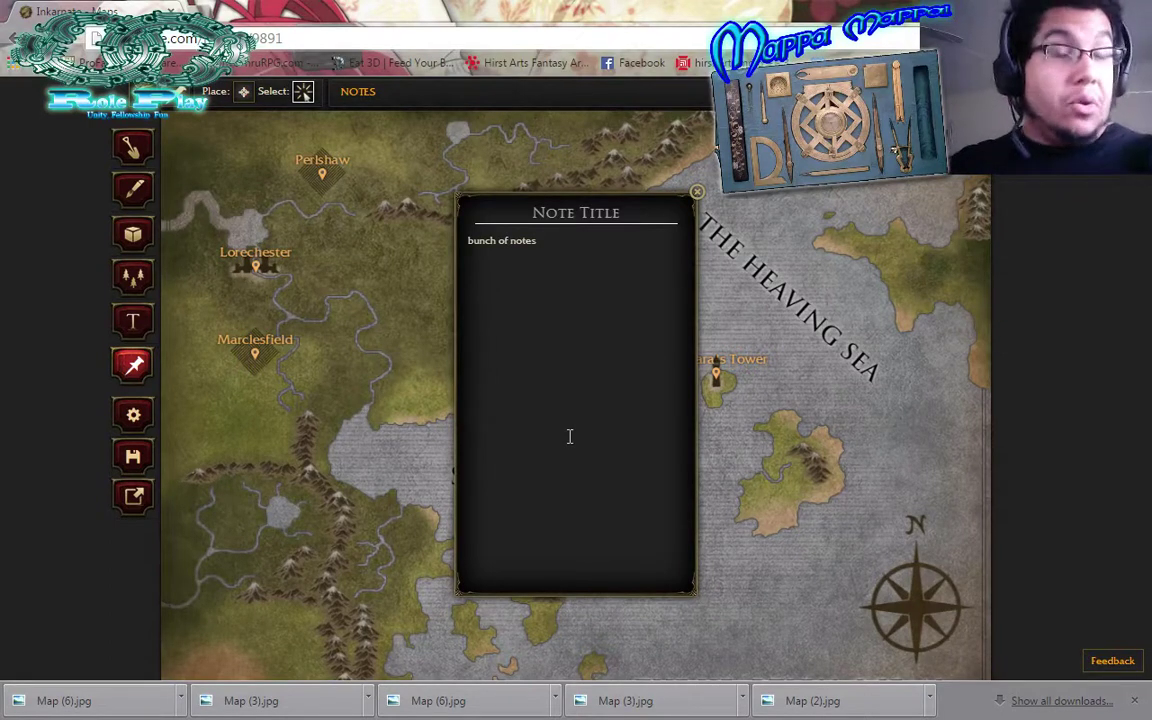
Close the Stern Sea note, try the Text, Pattern and Brush tools, and return to note pins
left_click(700, 196)
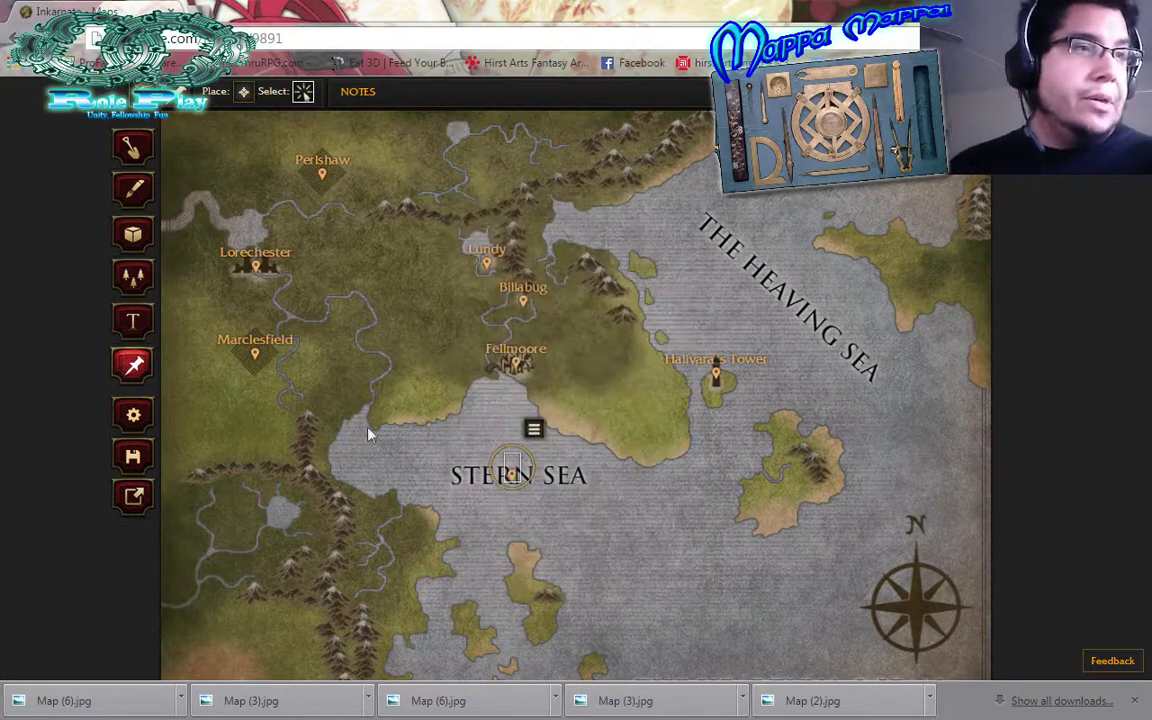
left_click(138, 324)
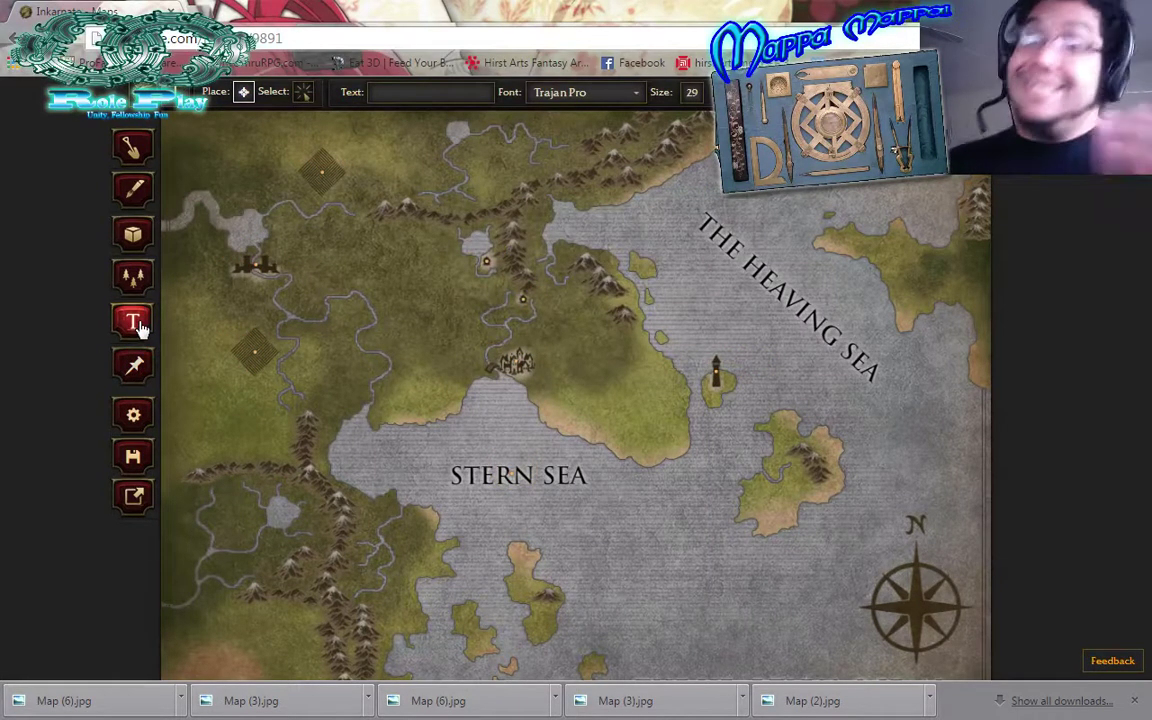
left_click(135, 278)
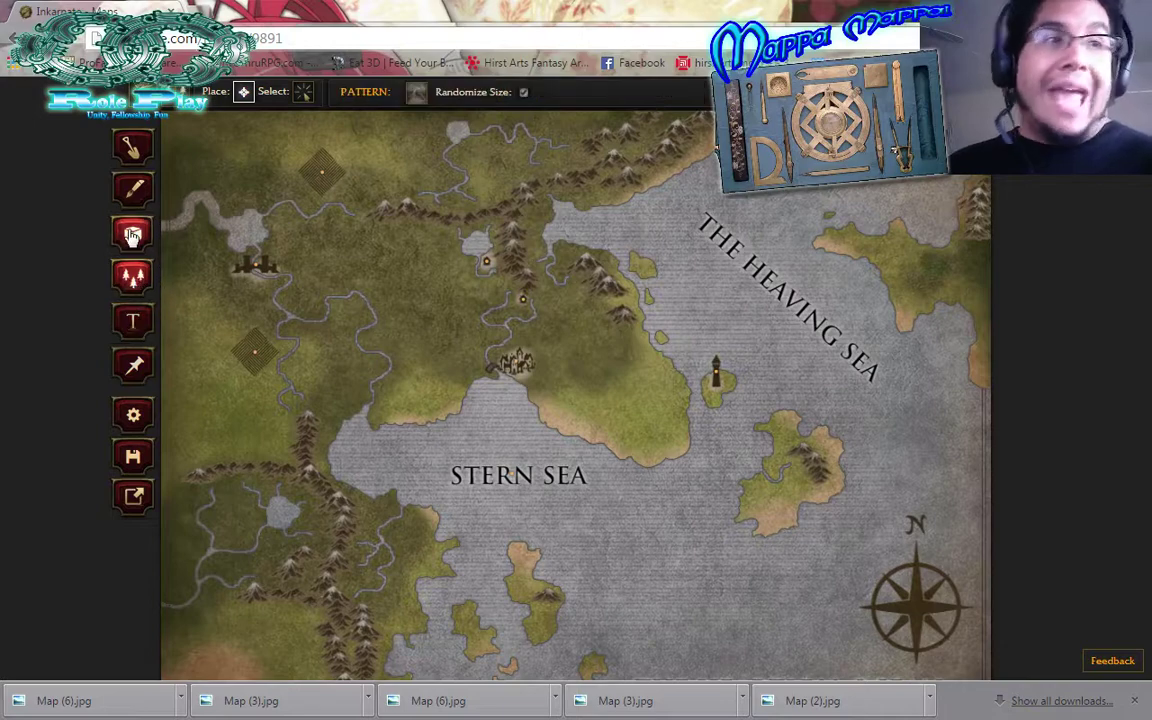
left_click(133, 188)
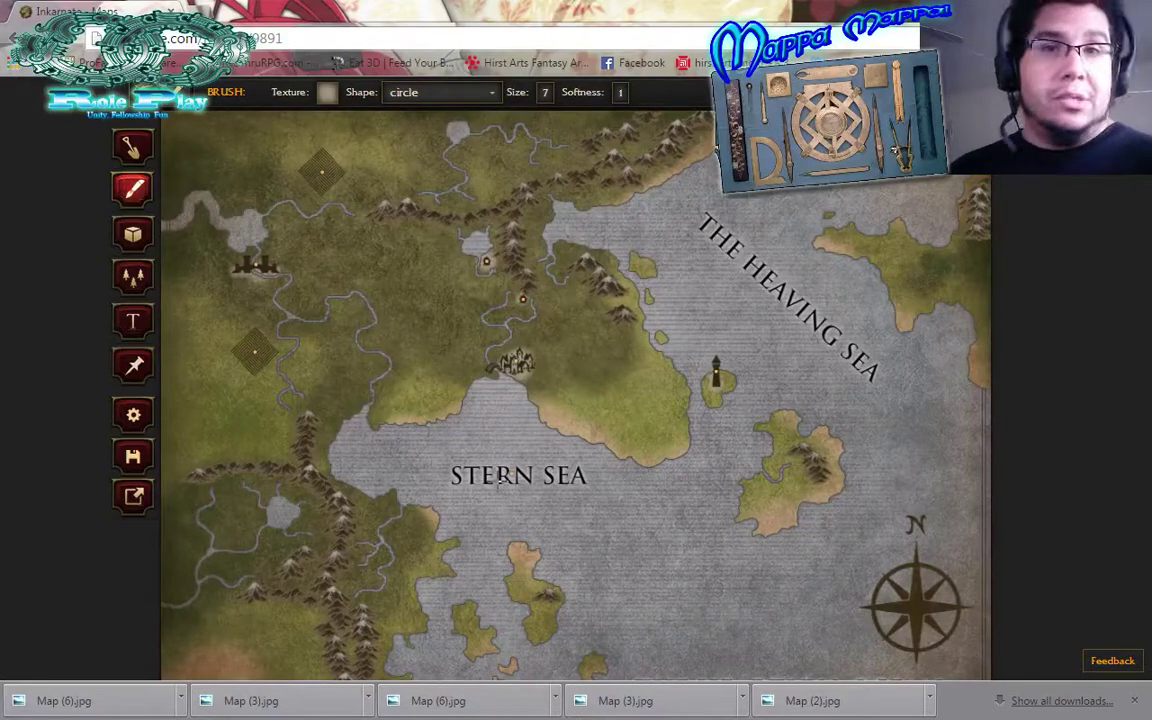
left_click(135, 366)
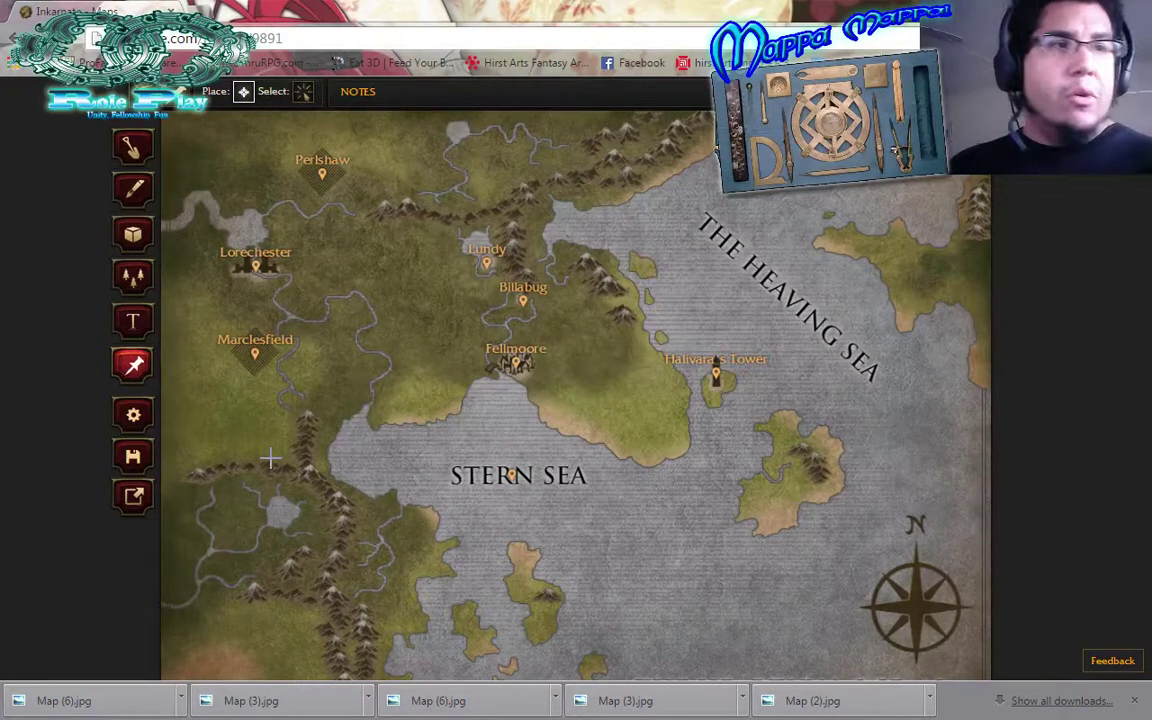
Title the Stern Sea pin's note 'Stern sea legends' and close it
left_click(303, 92)
left_click(512, 478)
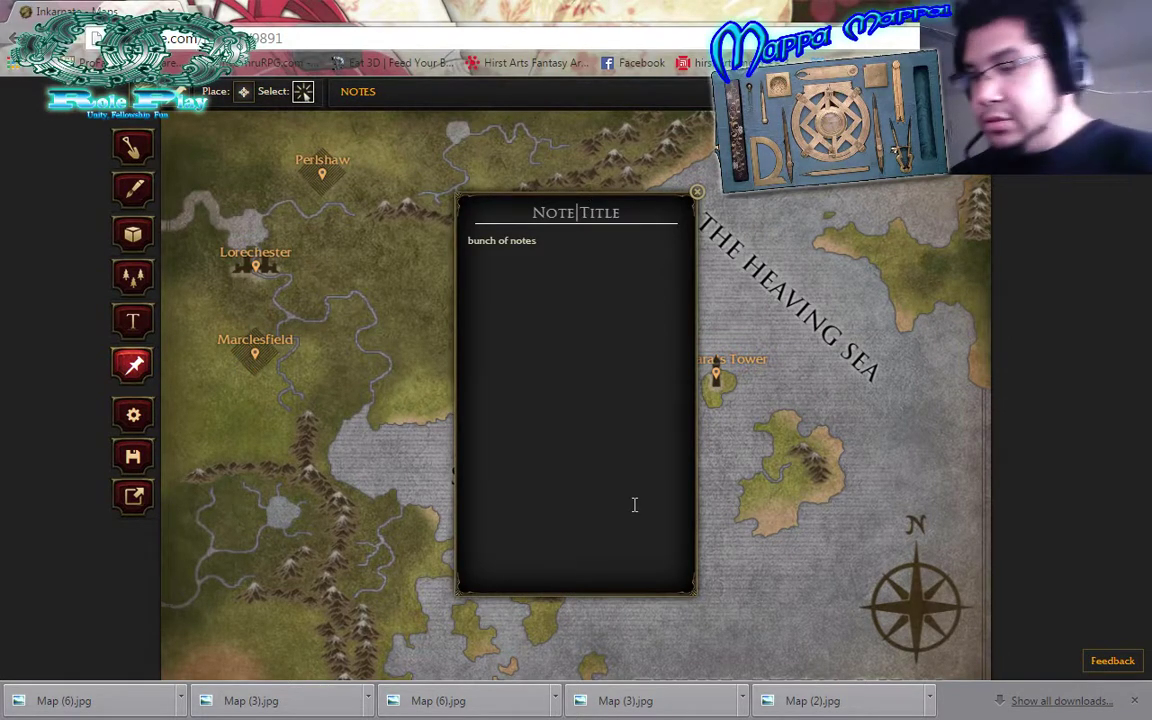
type("Stern ")
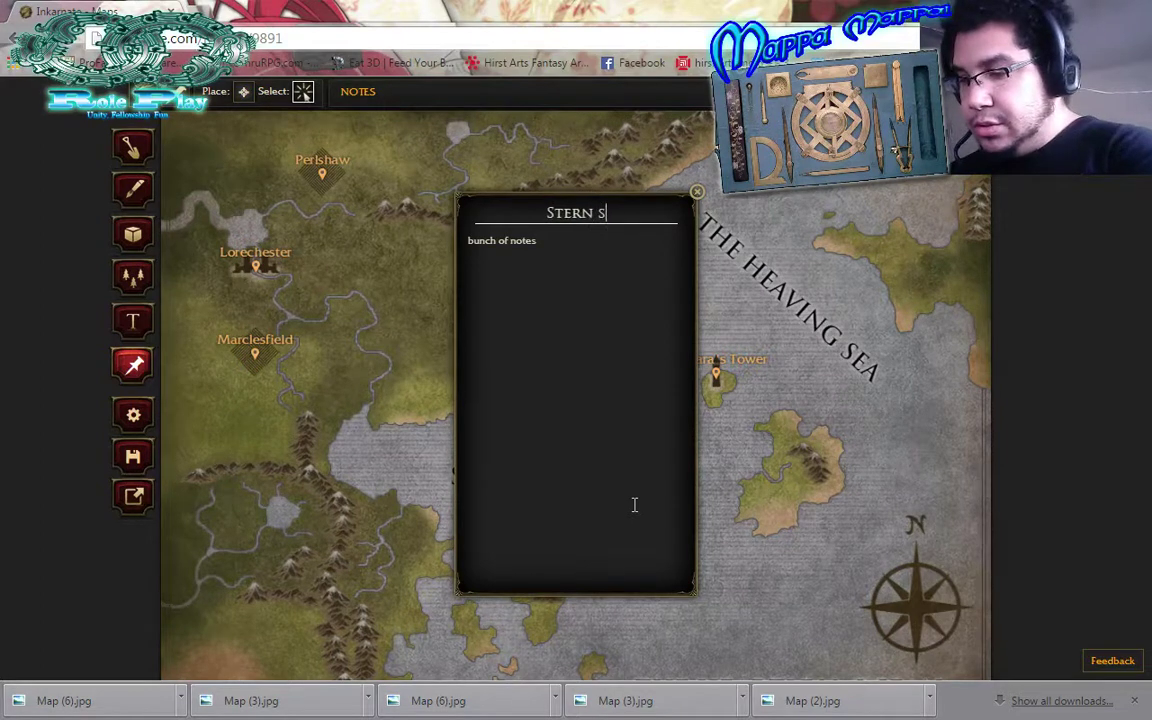
type("sea")
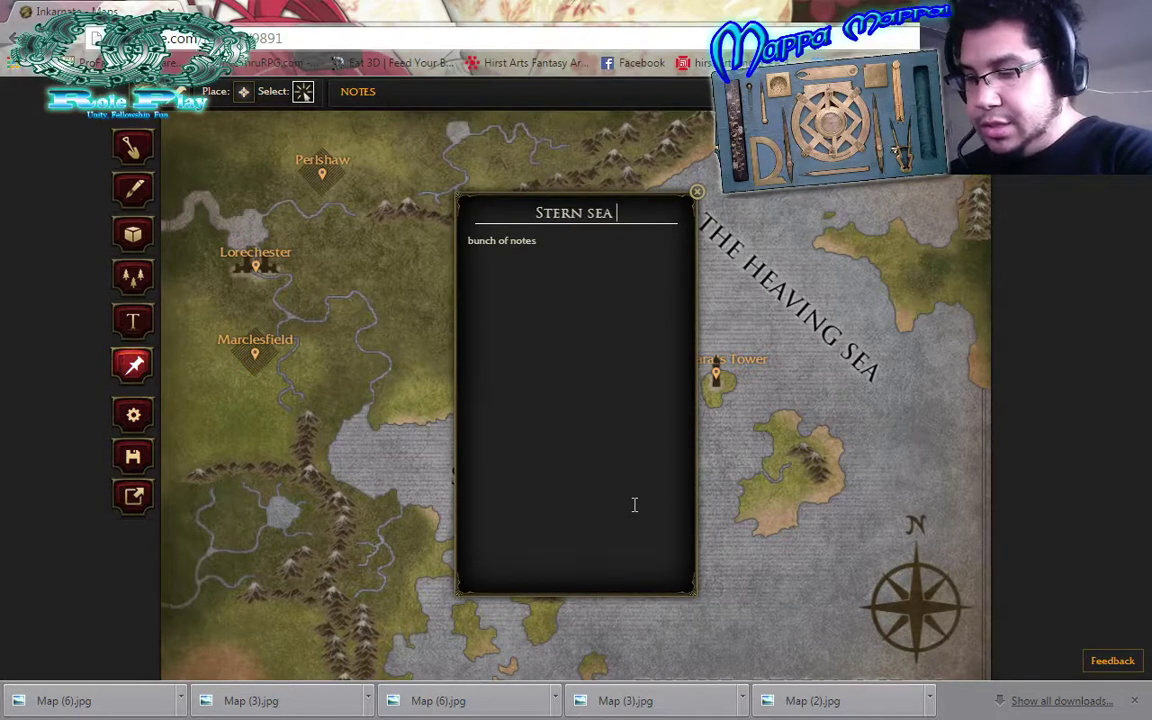
type(" legends")
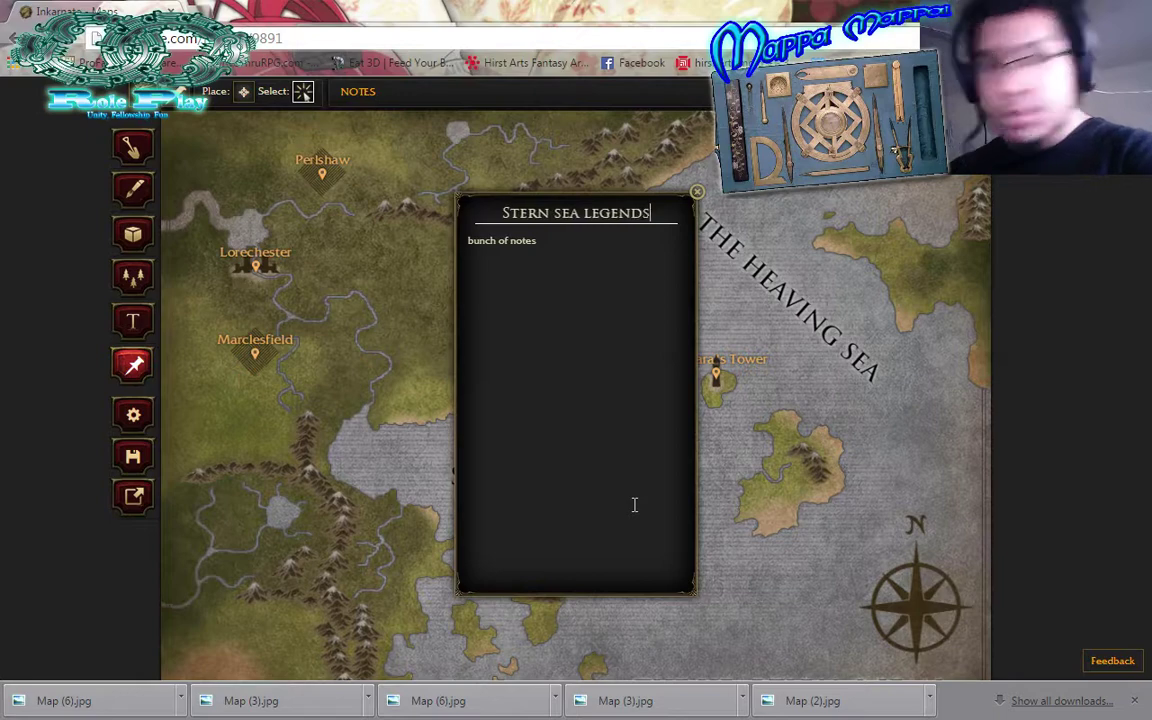
left_click(697, 193)
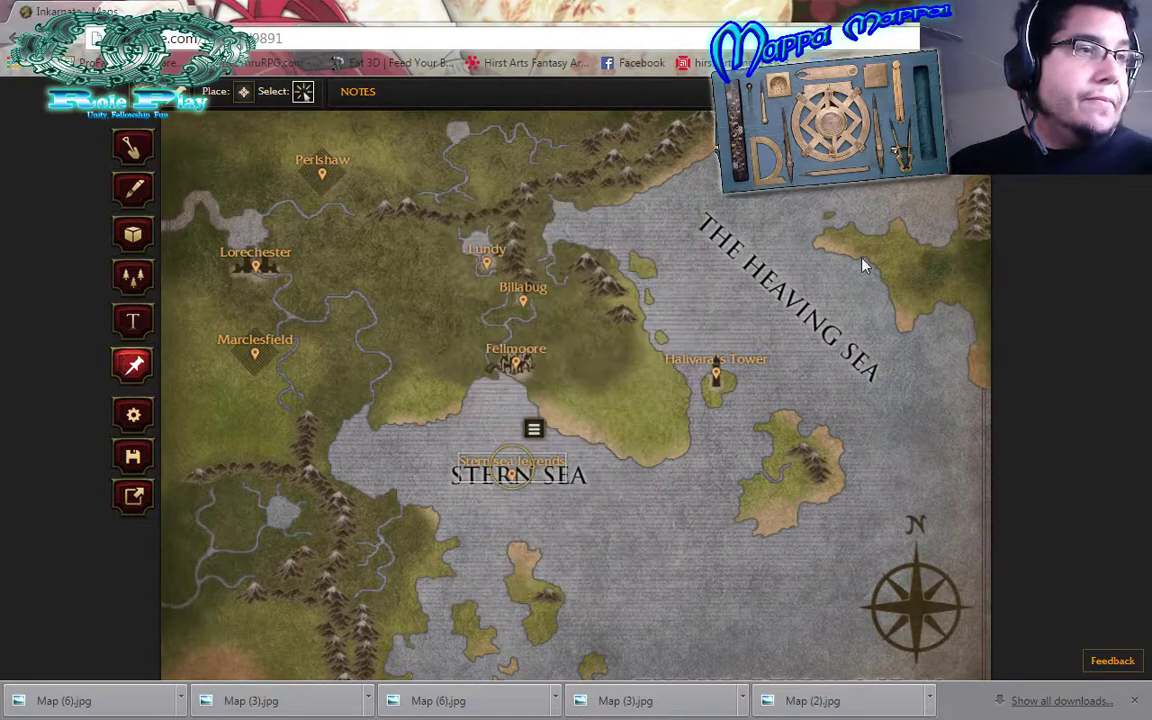
left_click(596, 545)
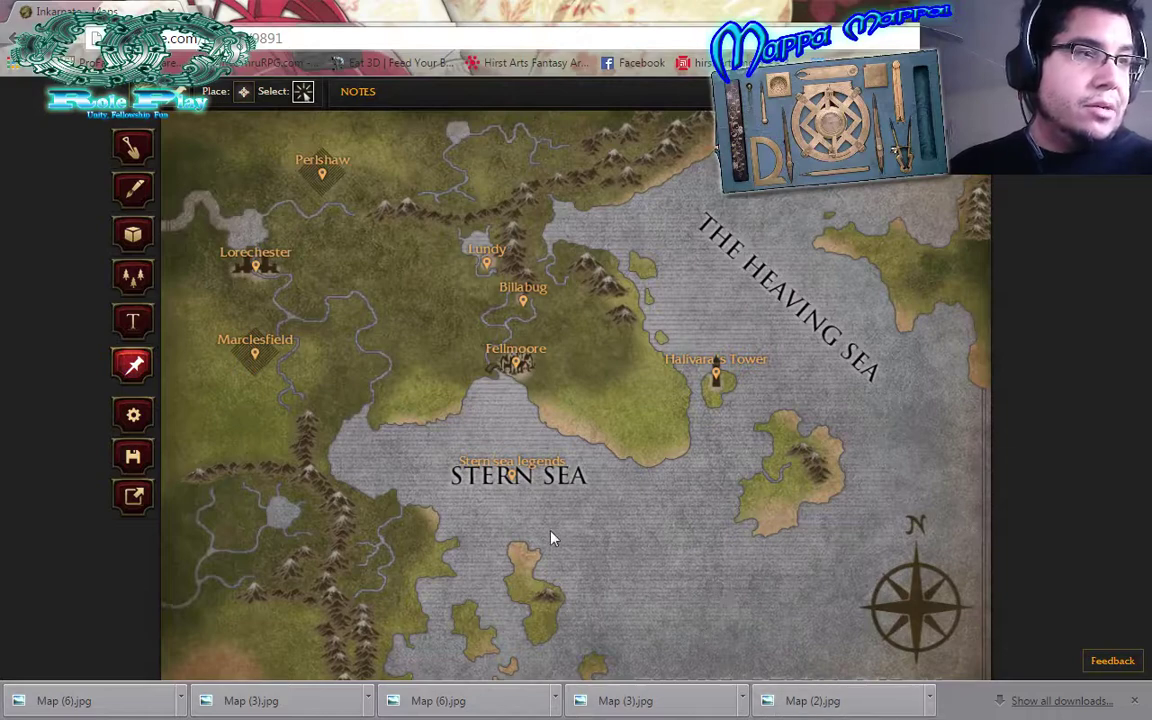
Reopen the 'Stern sea legends' note to confirm the title, then go back to Place mode
left_click(514, 475)
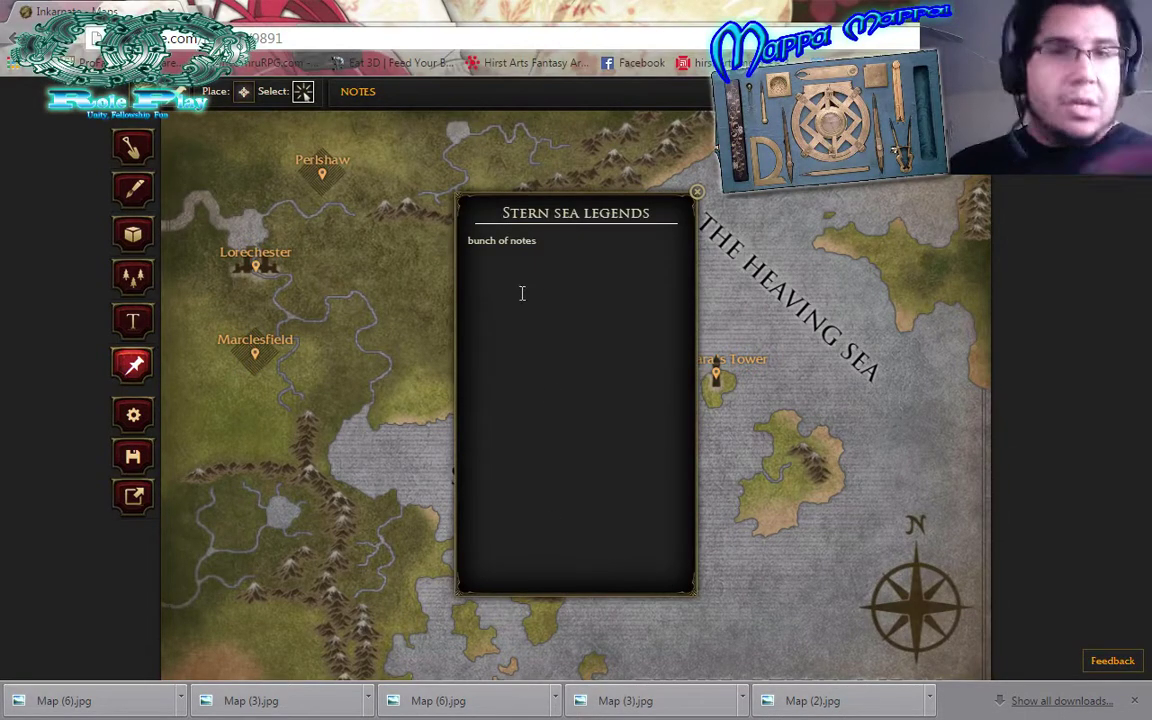
left_click(697, 193)
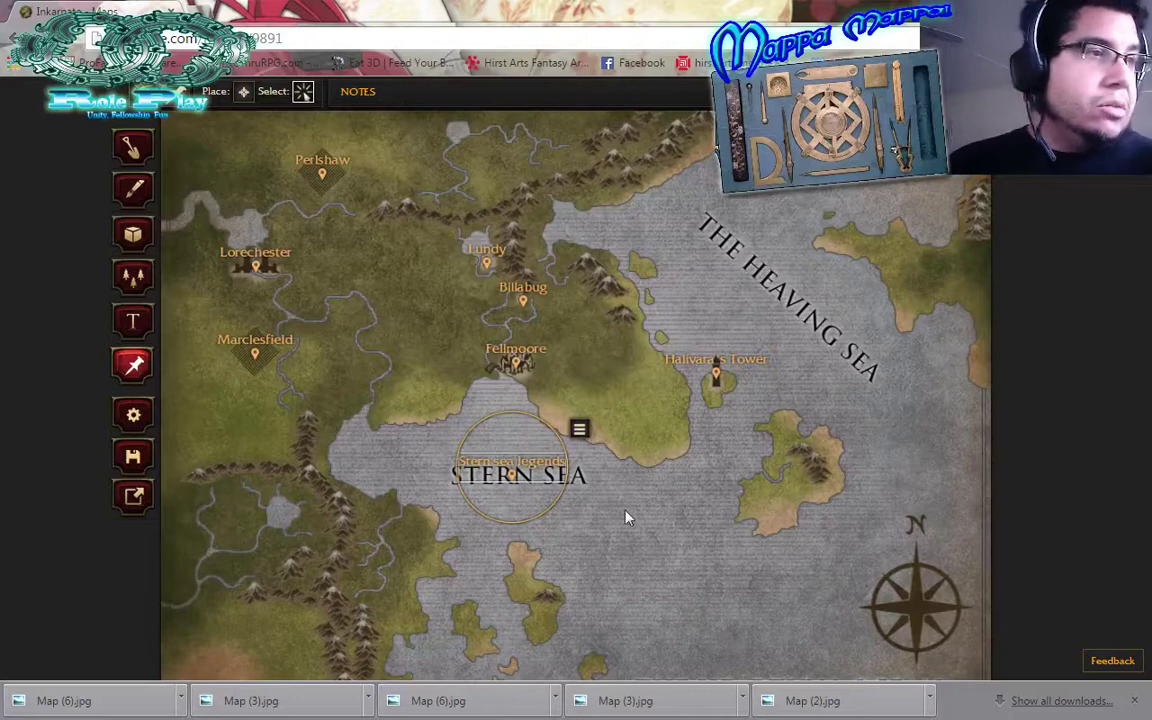
left_click(570, 449)
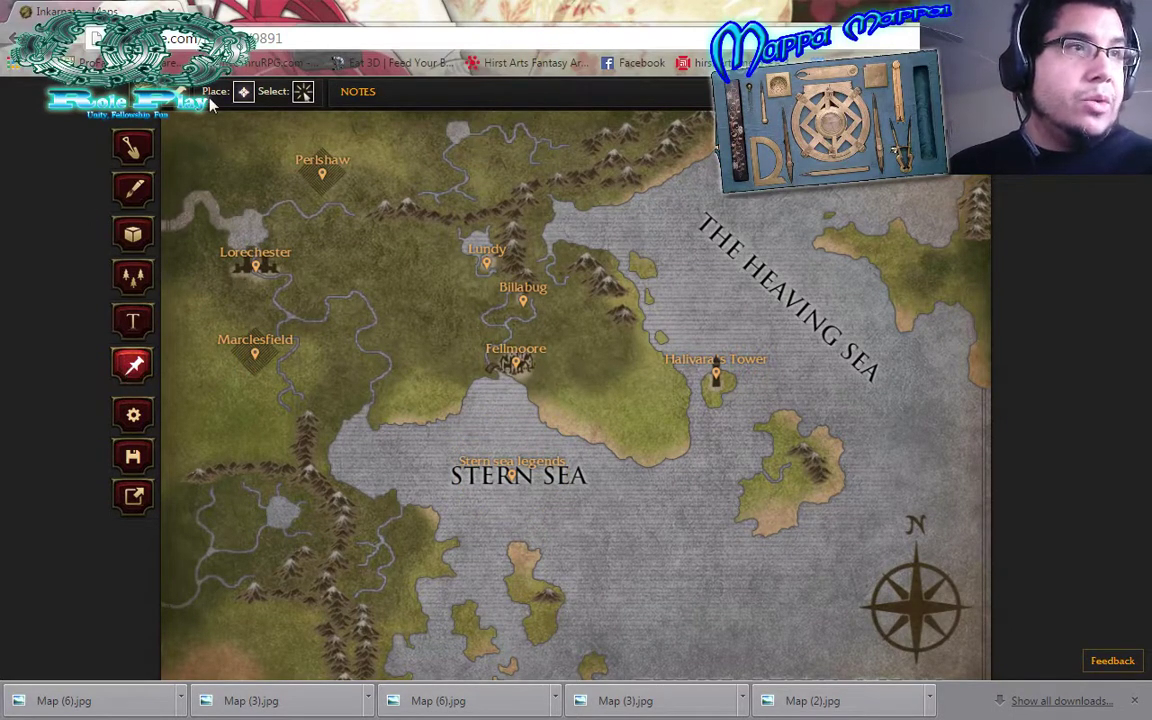
left_click(242, 92)
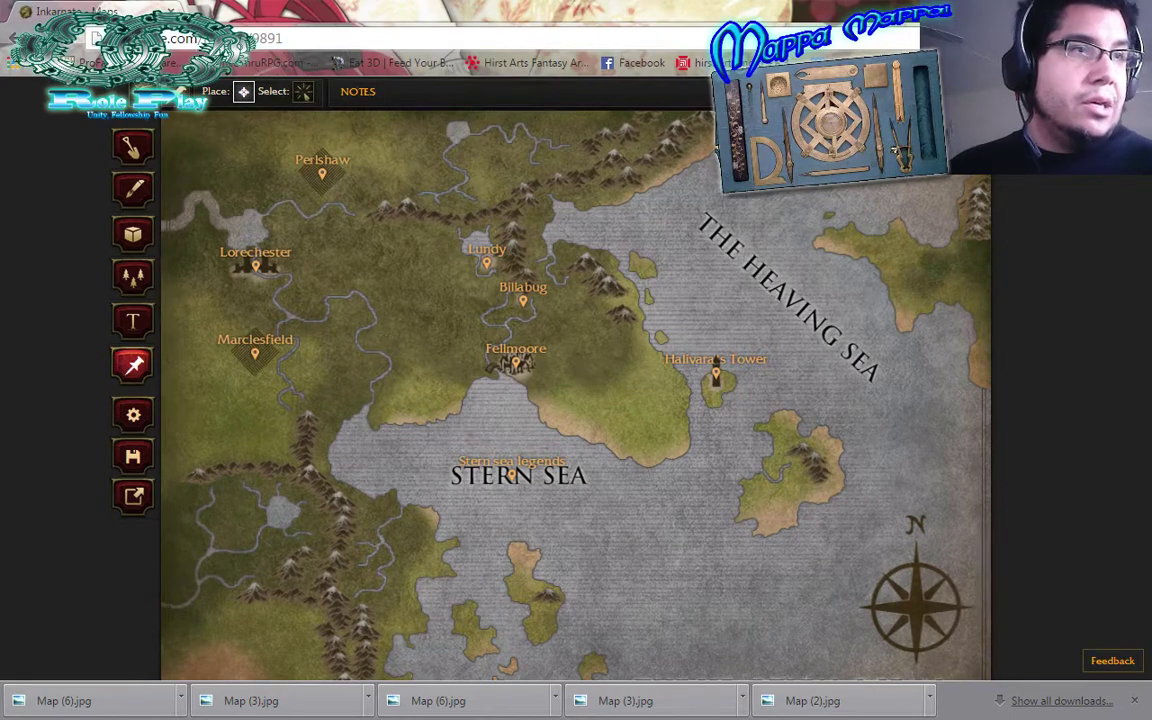
Add a 'blah blah lake' note pin above Lorechester describing the lake doubling in rainy season
left_click(246, 226)
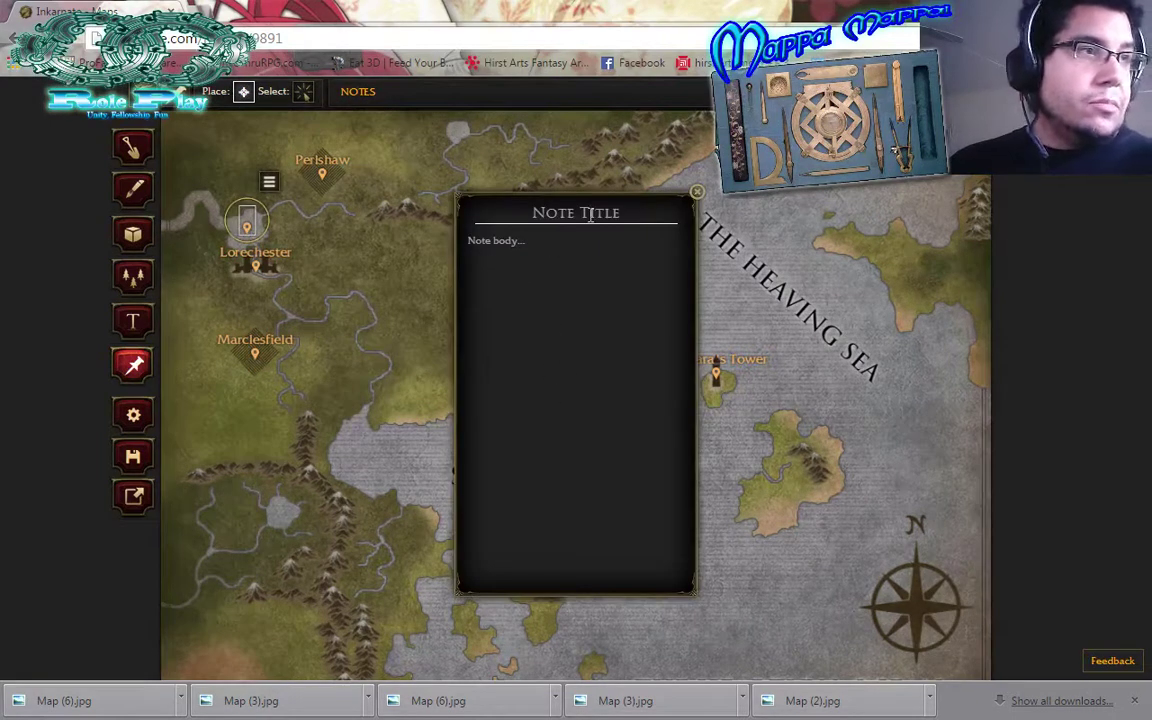
type("bla")
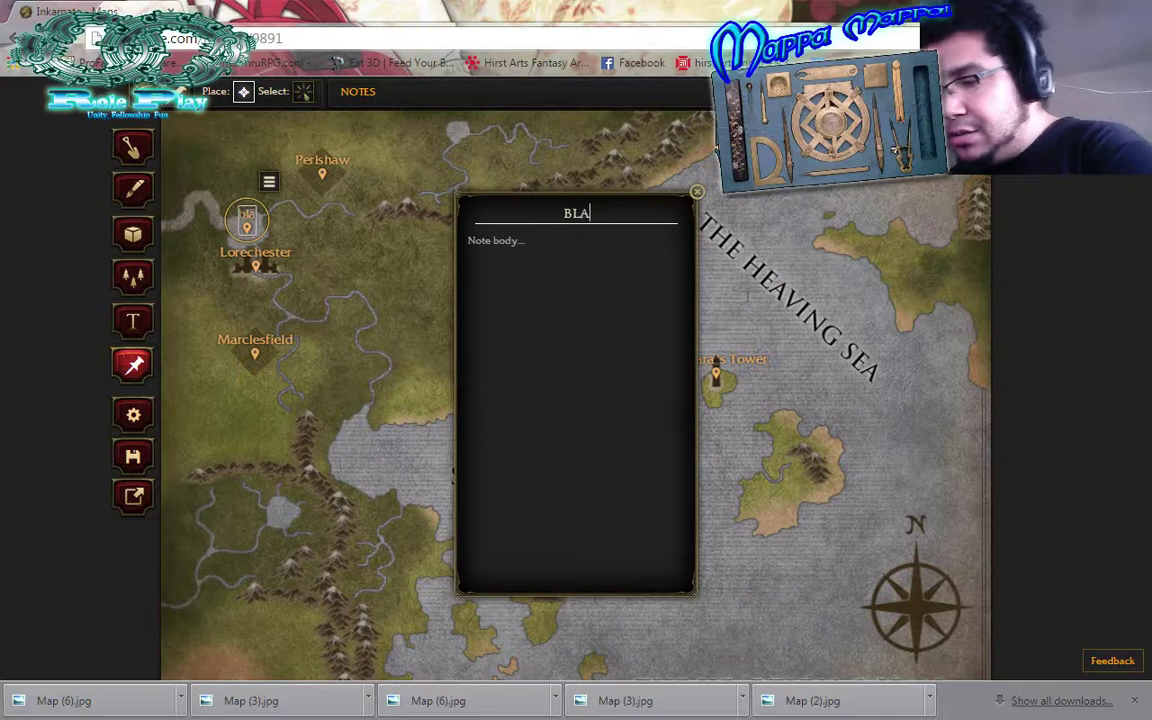
type("h blah lake")
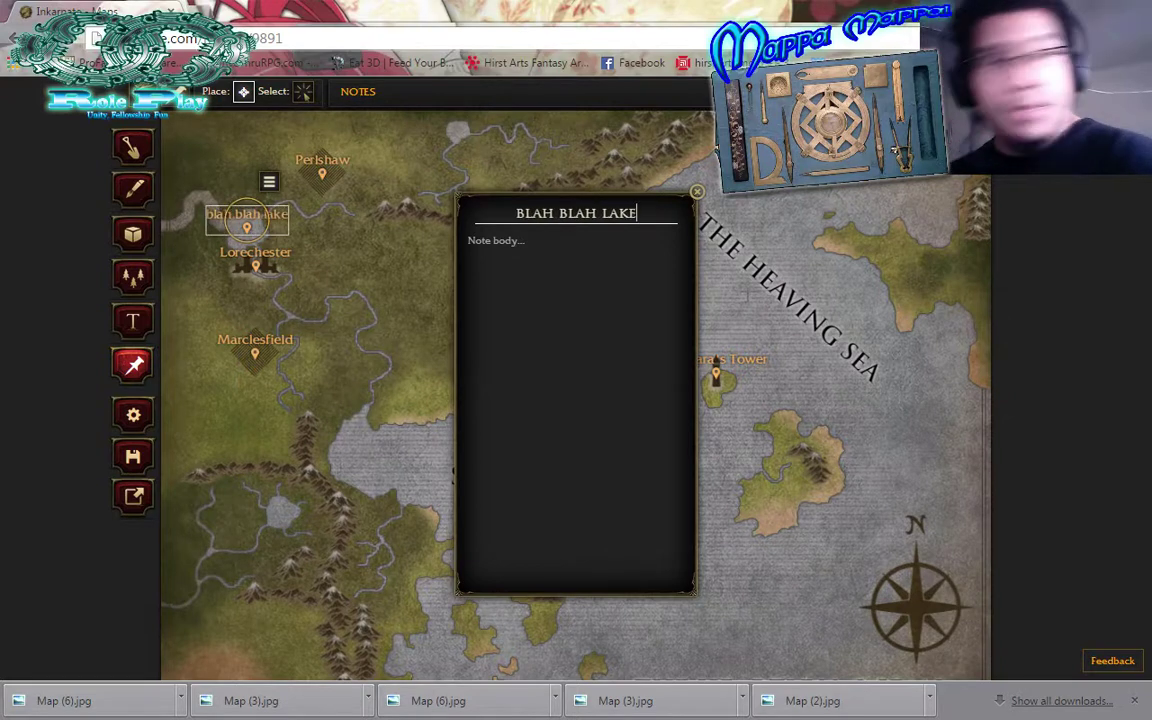
left_click(522, 264)
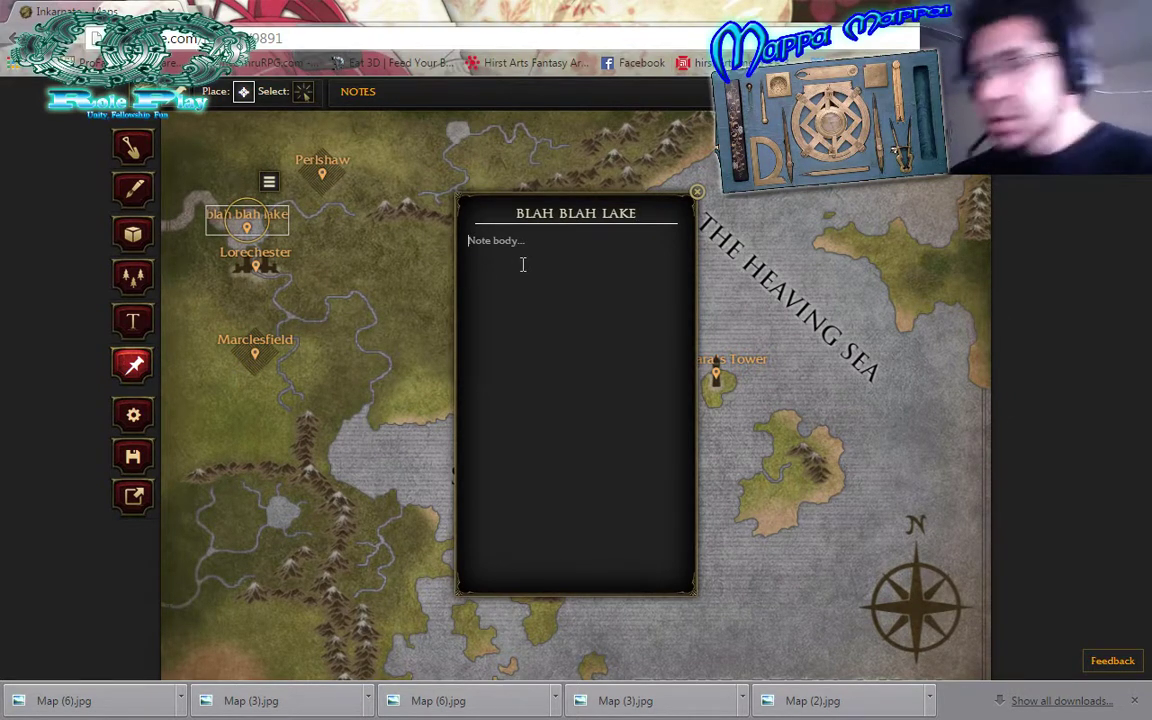
type("once")
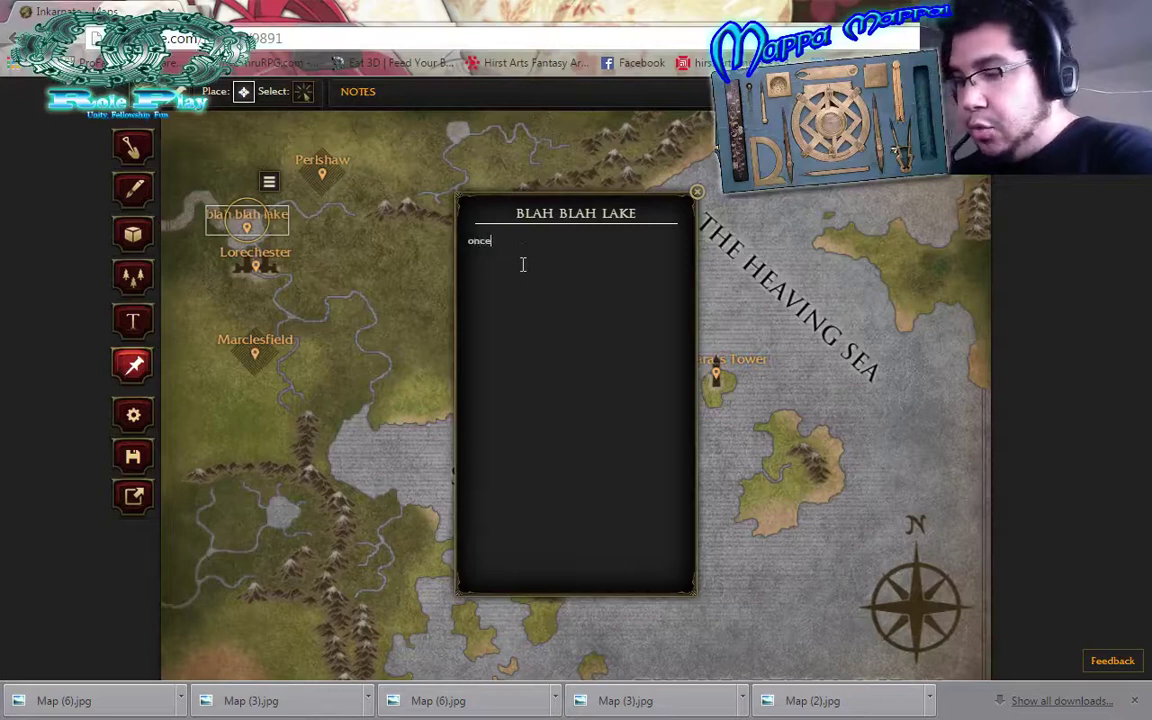
type(" a year ")
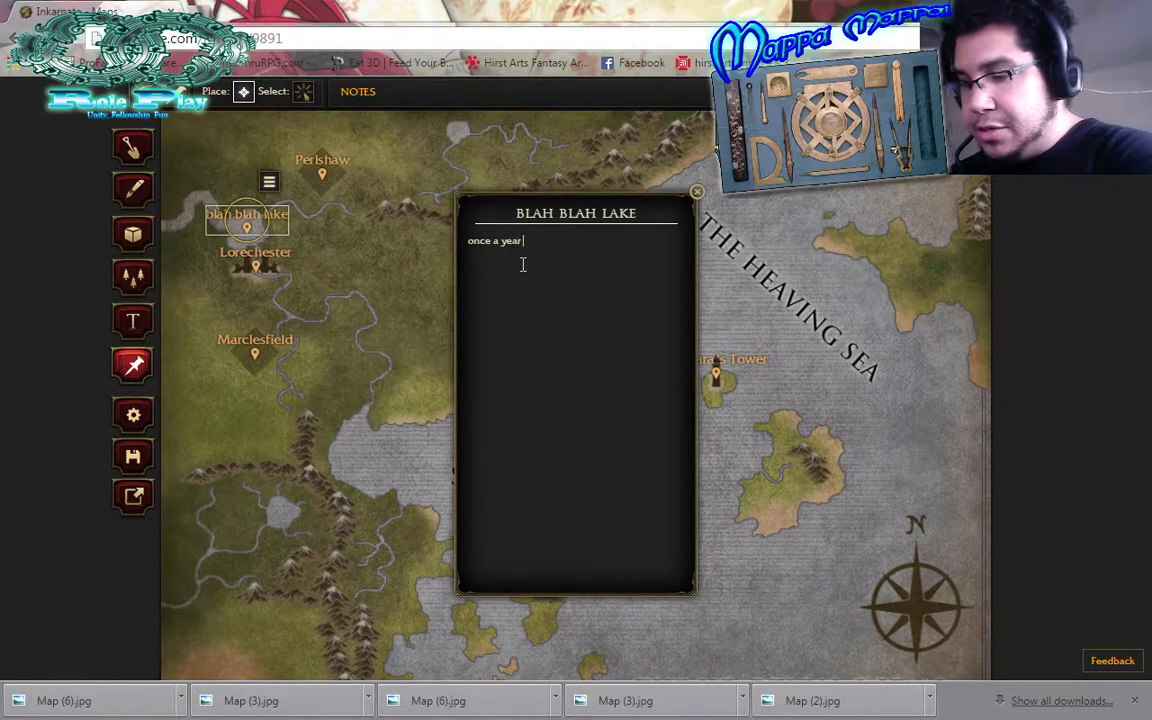
type("during rain")
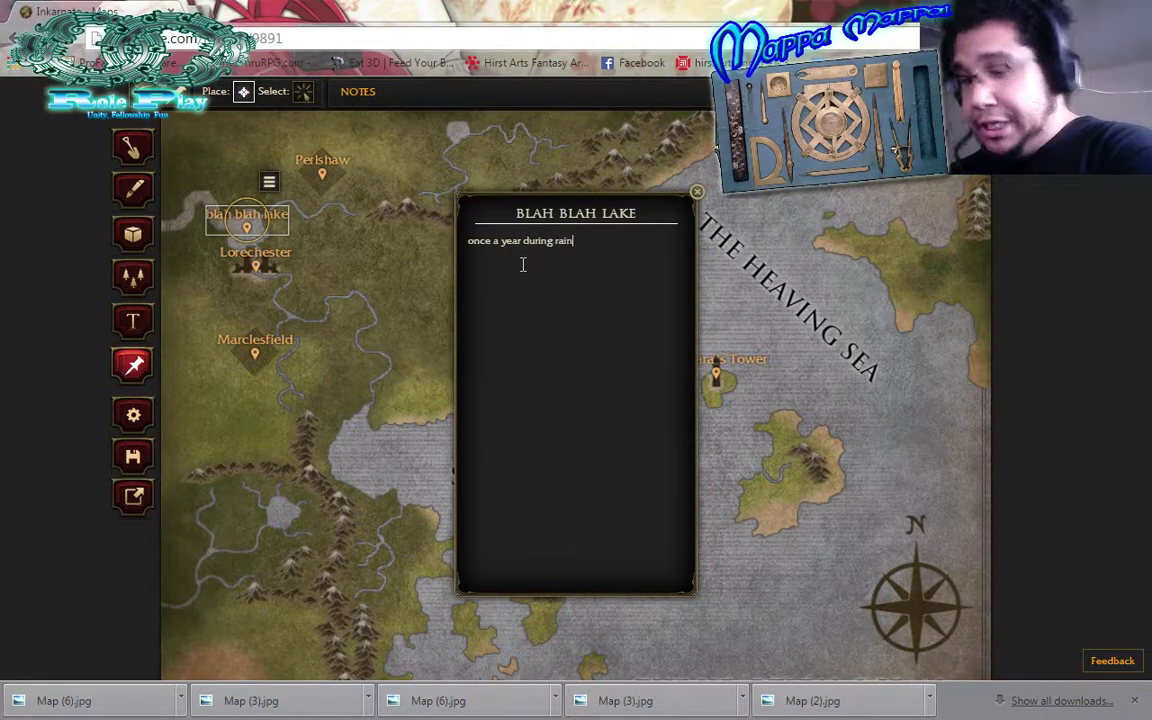
type("y seas")
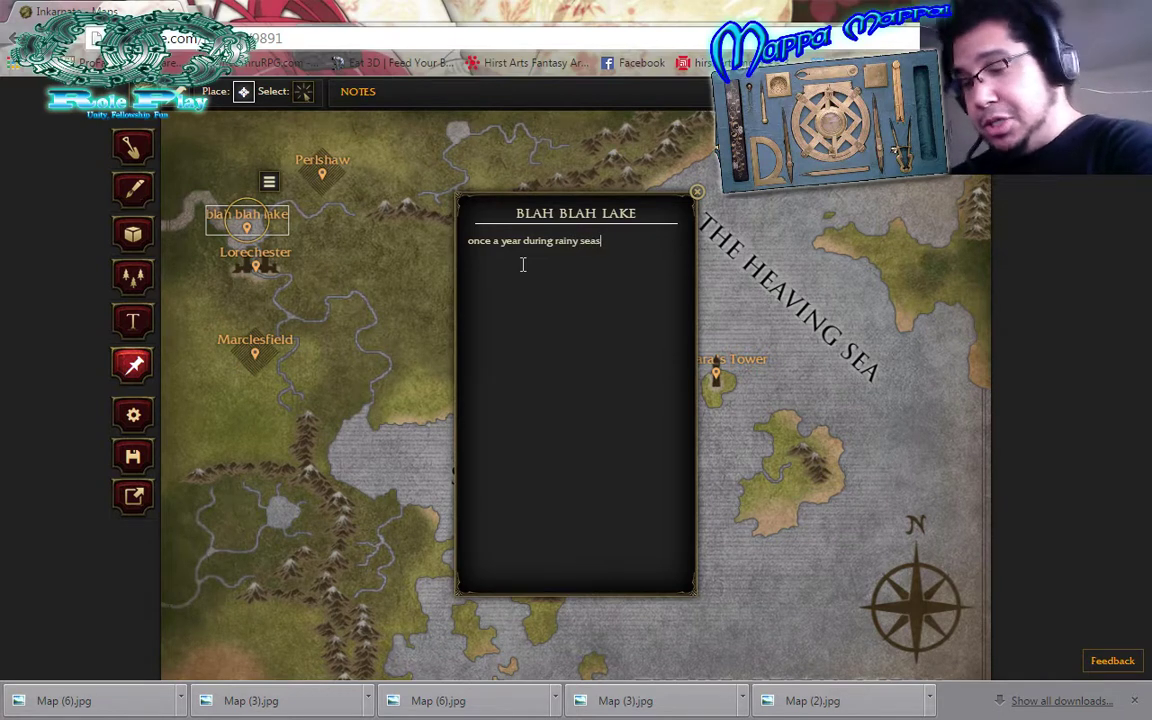
type("on the lake do")
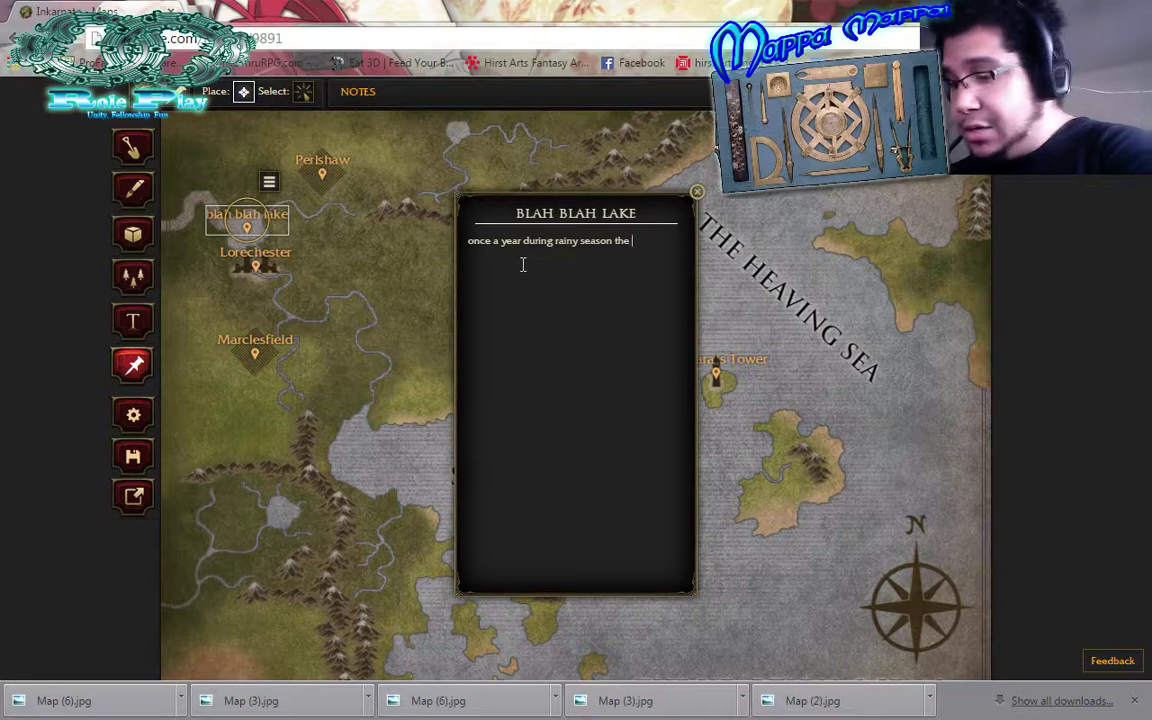
type("u")
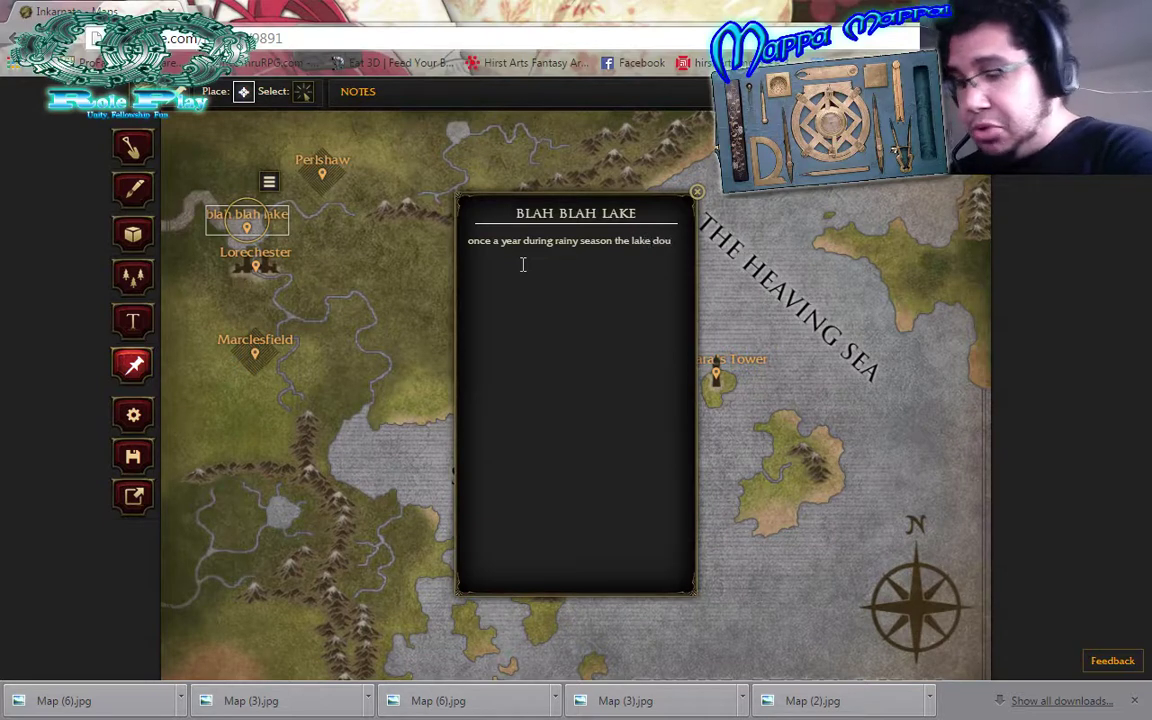
type("bles in size")
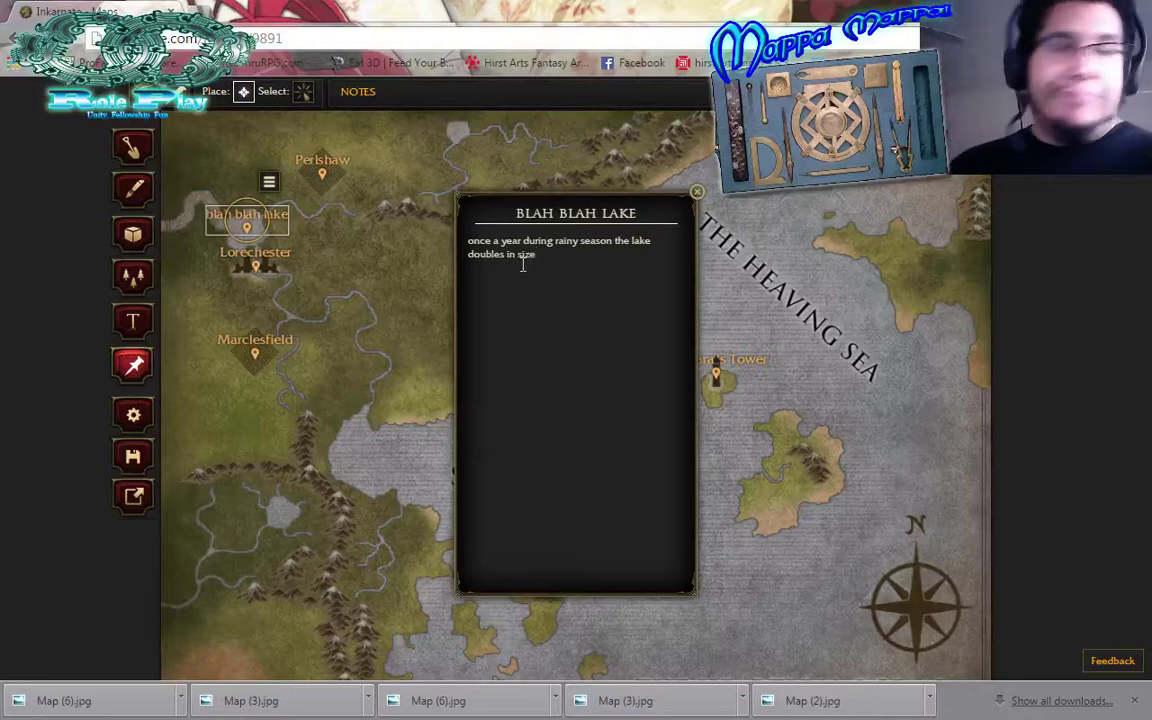
Rename the lake pin's note from 'blah blah lake' to 'season thingies' and close it
left_click(696, 193)
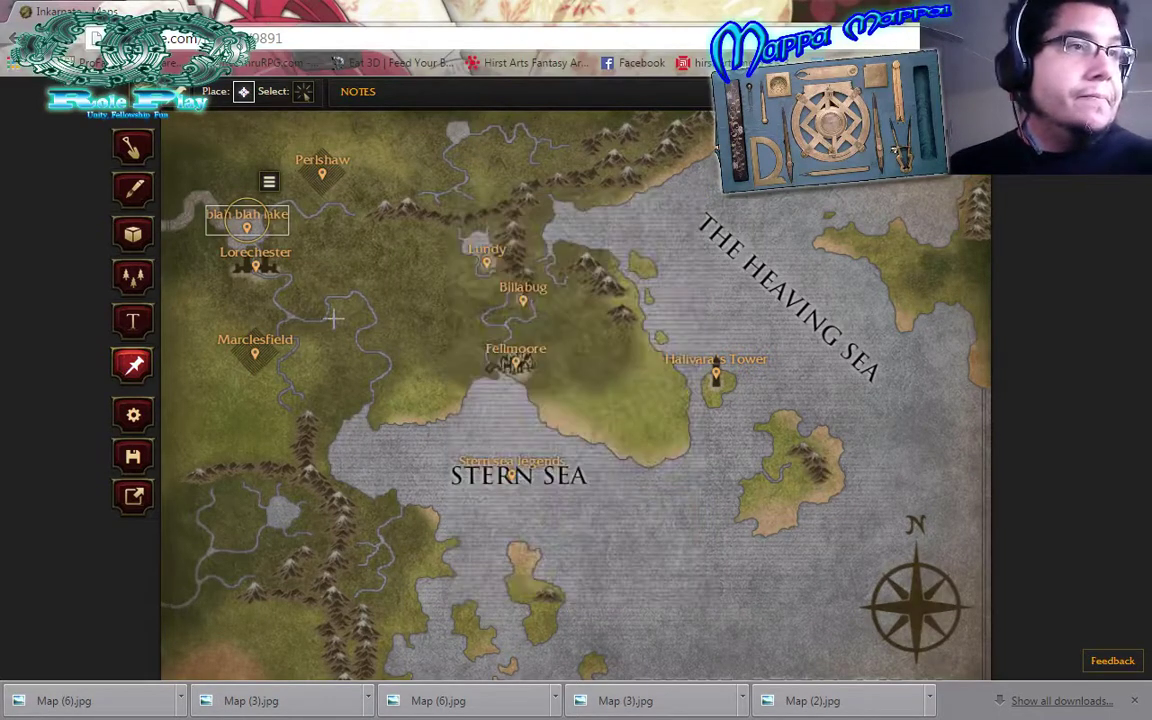
left_click(303, 91)
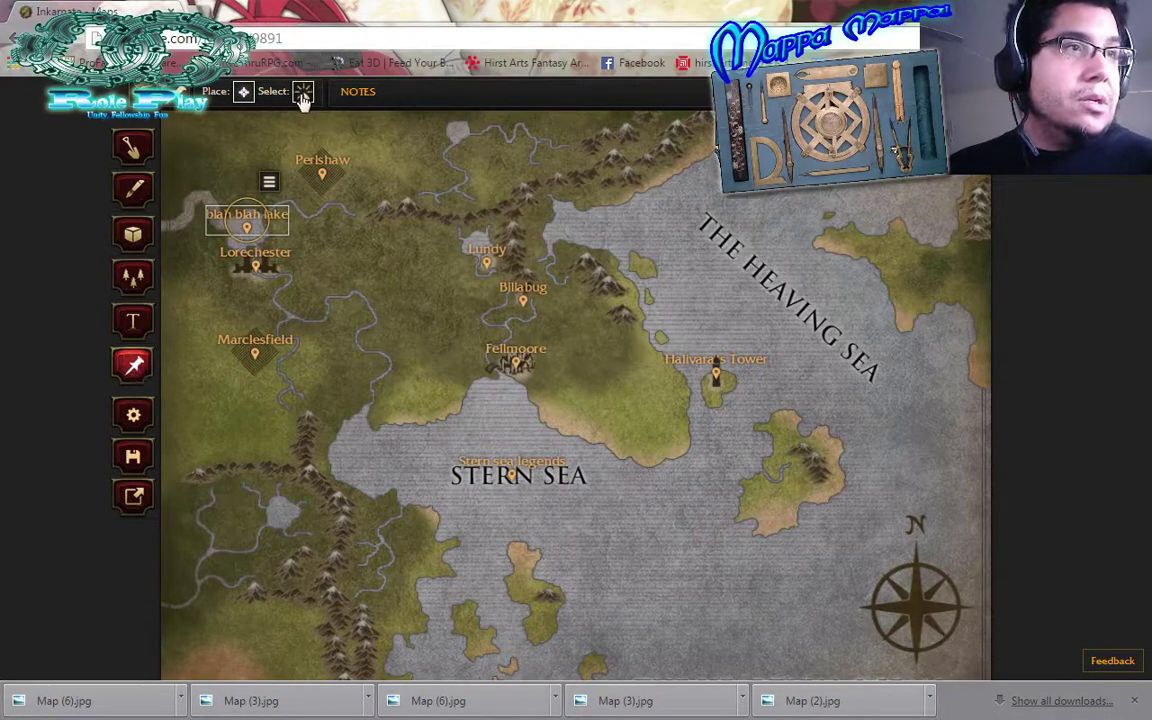
left_click(247, 227)
left_click_drag(650, 213, 336, 227)
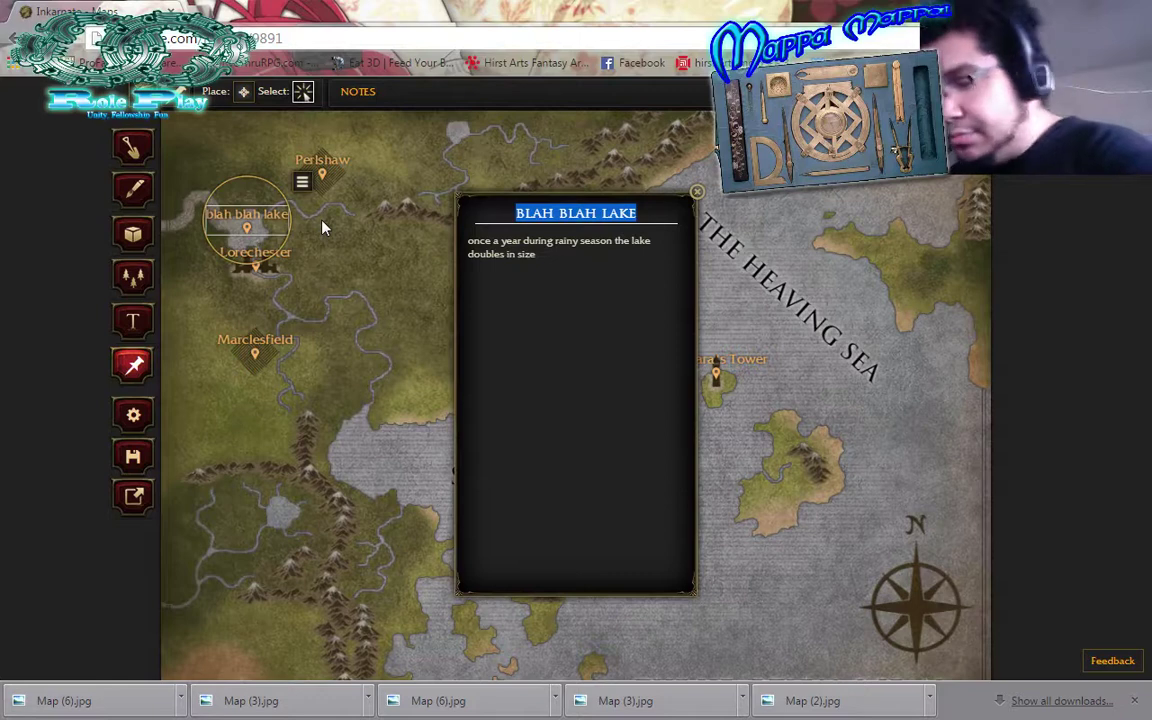
type("season ")
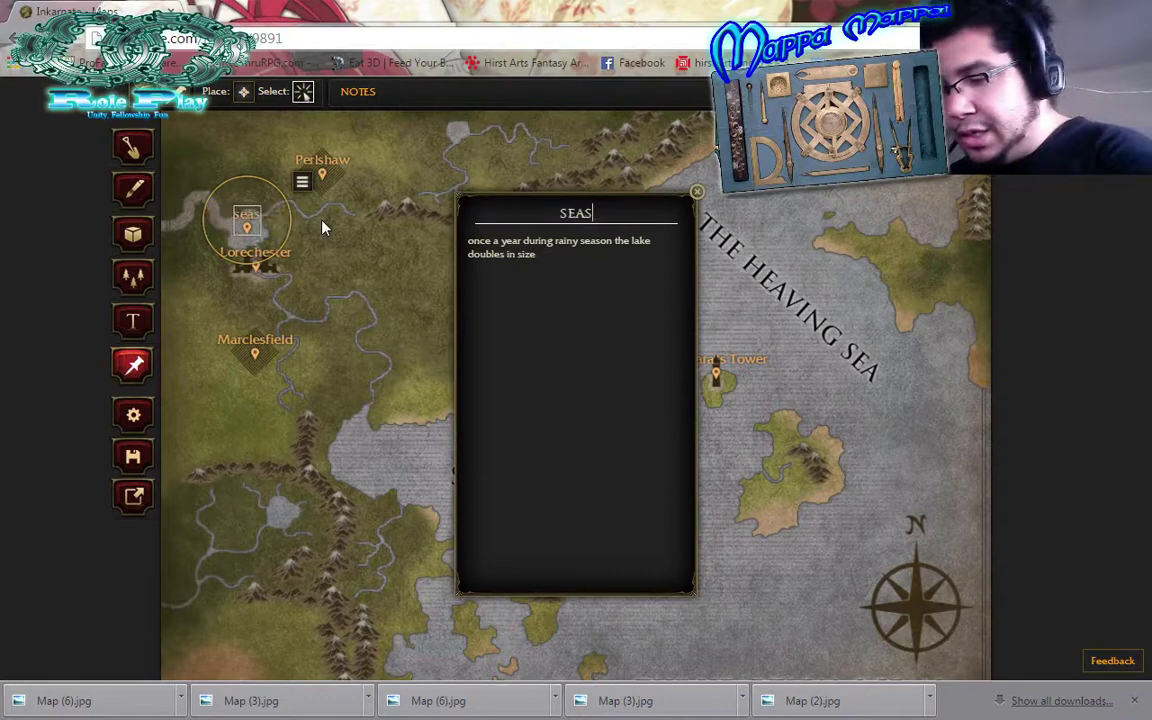
type("thingies")
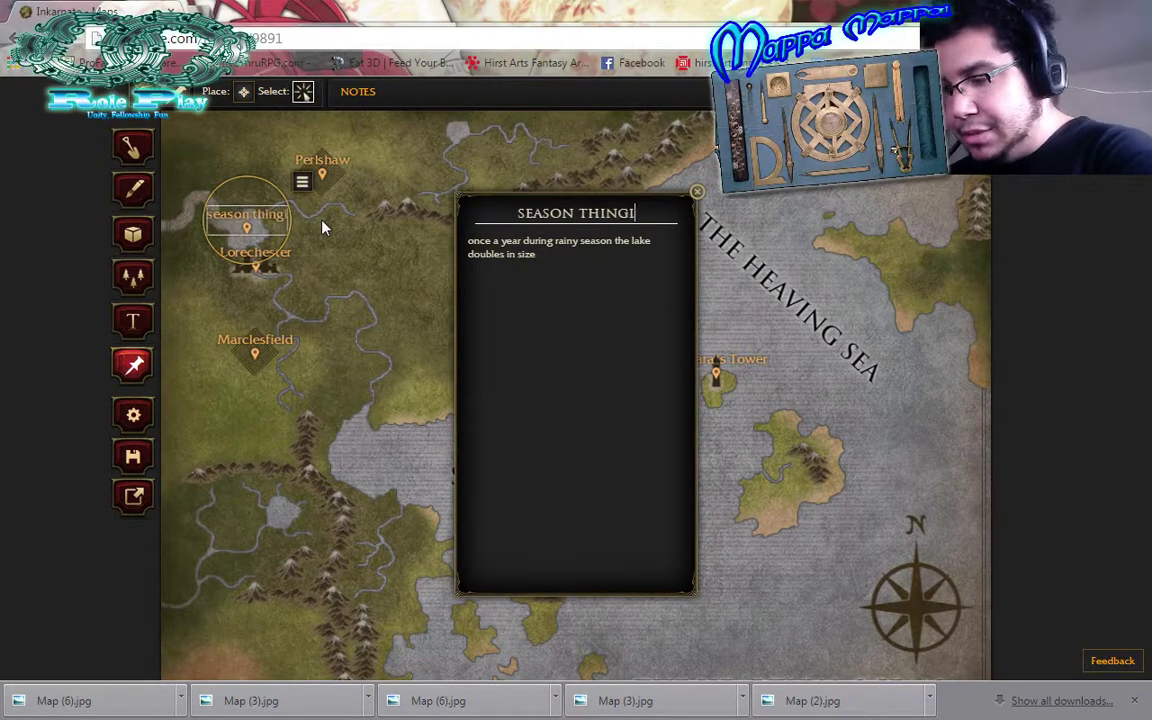
left_click(697, 191)
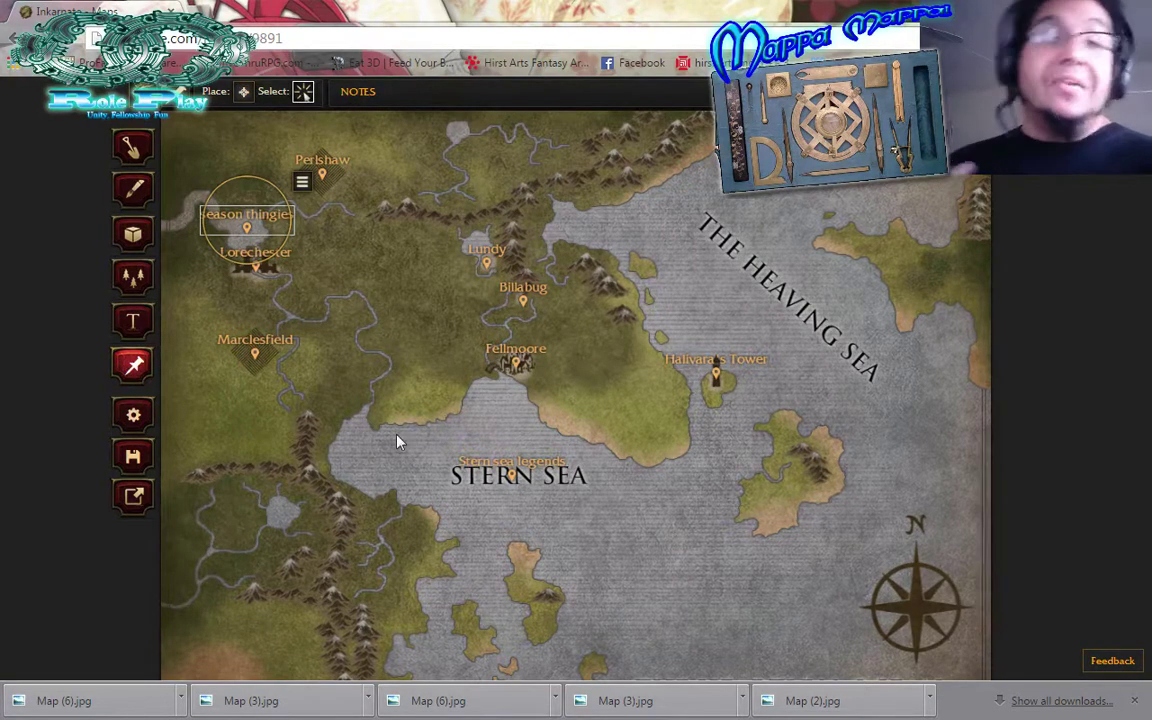
left_click(568, 535)
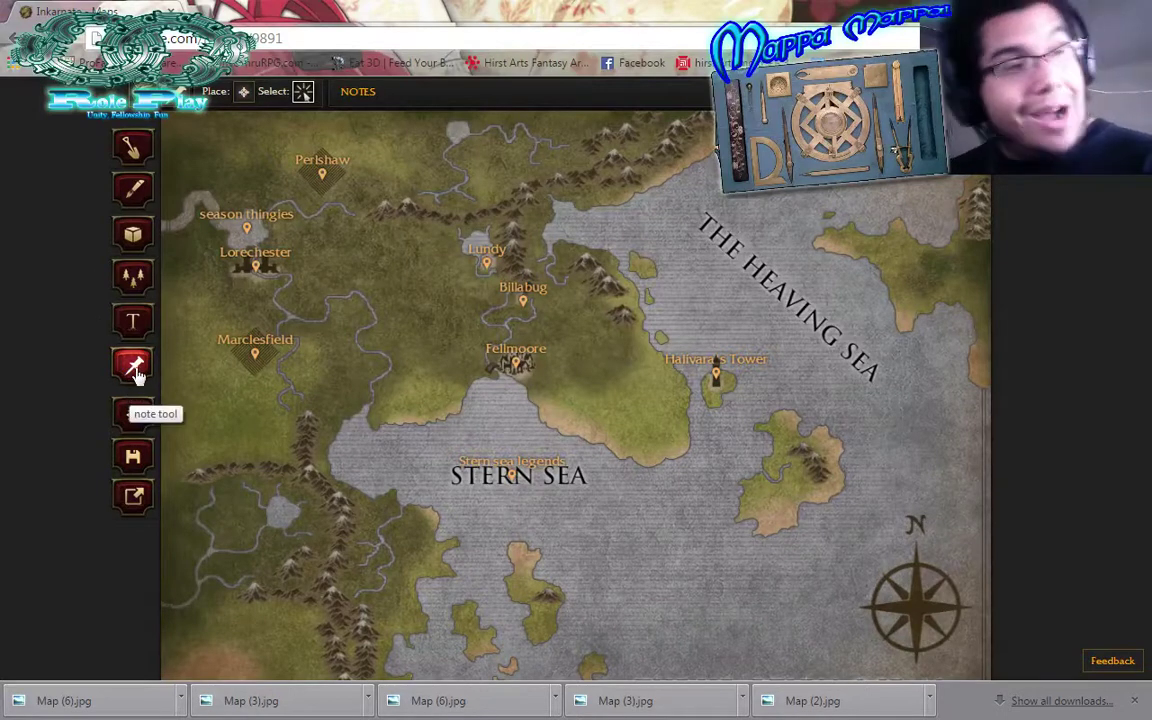
left_click(135, 328)
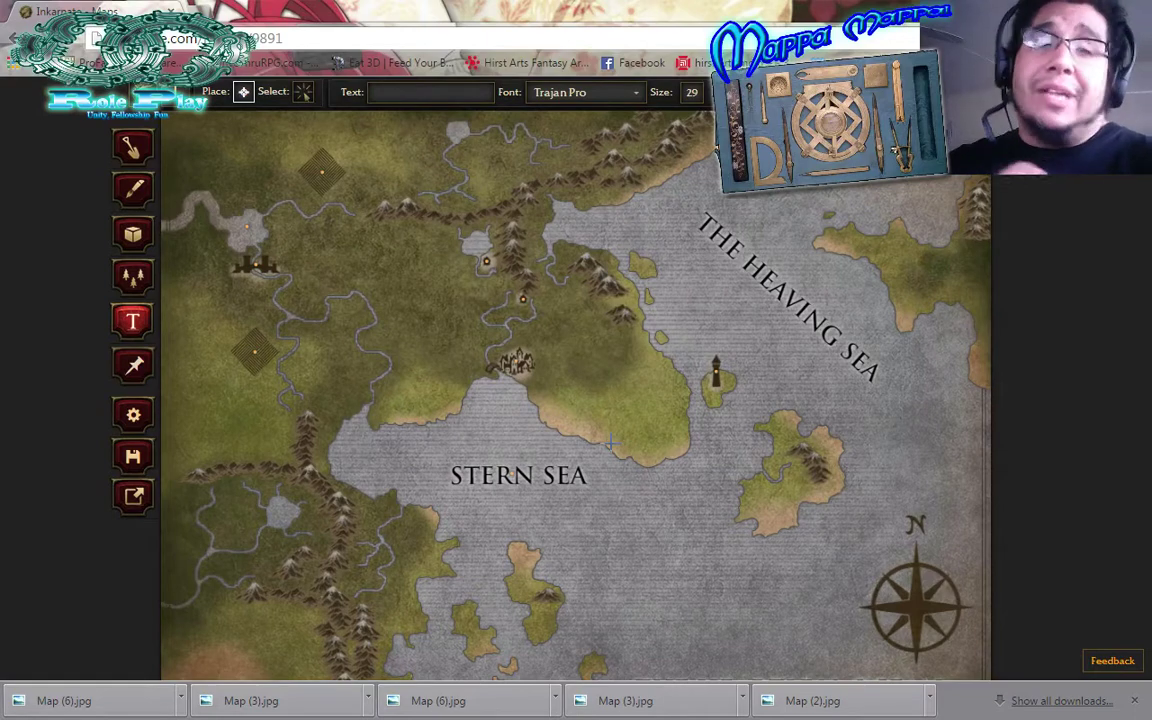
left_click(133, 365)
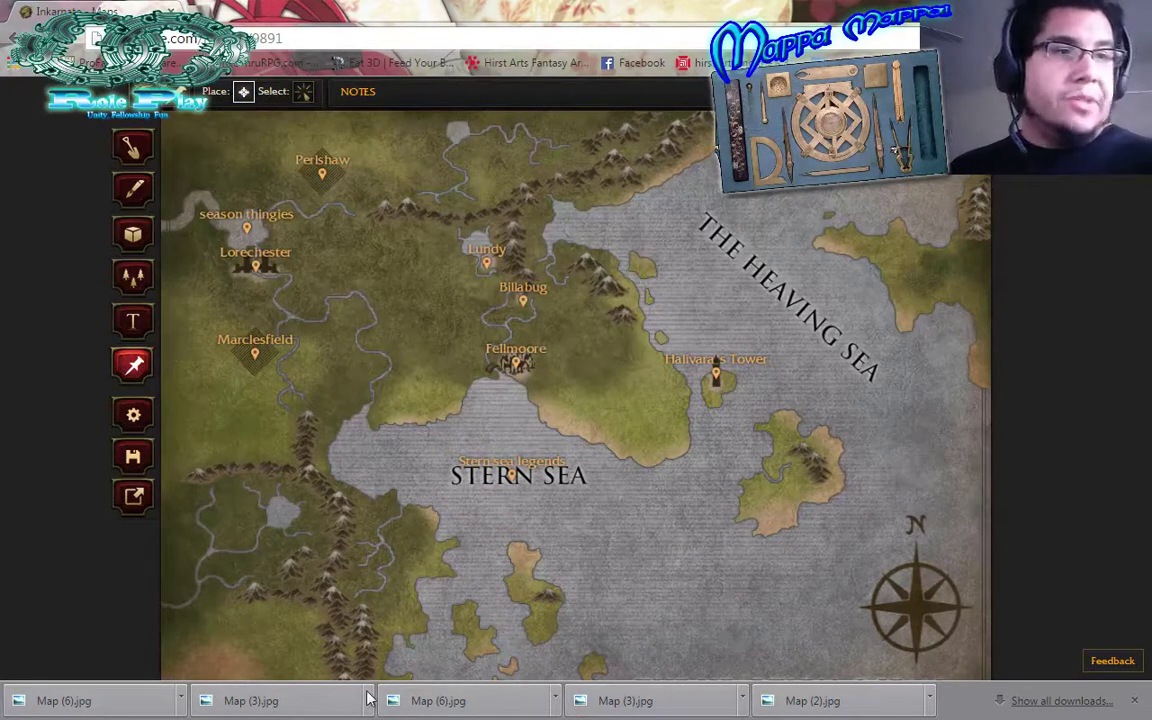
left_click(260, 705)
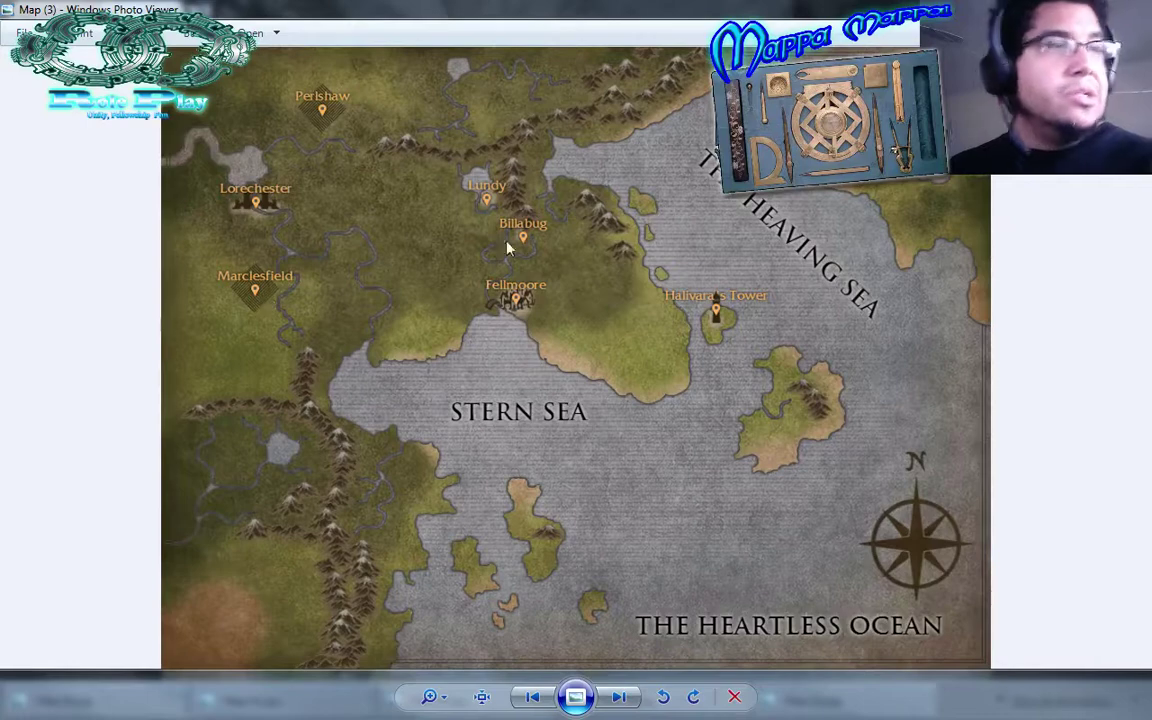
key("alt+F4")
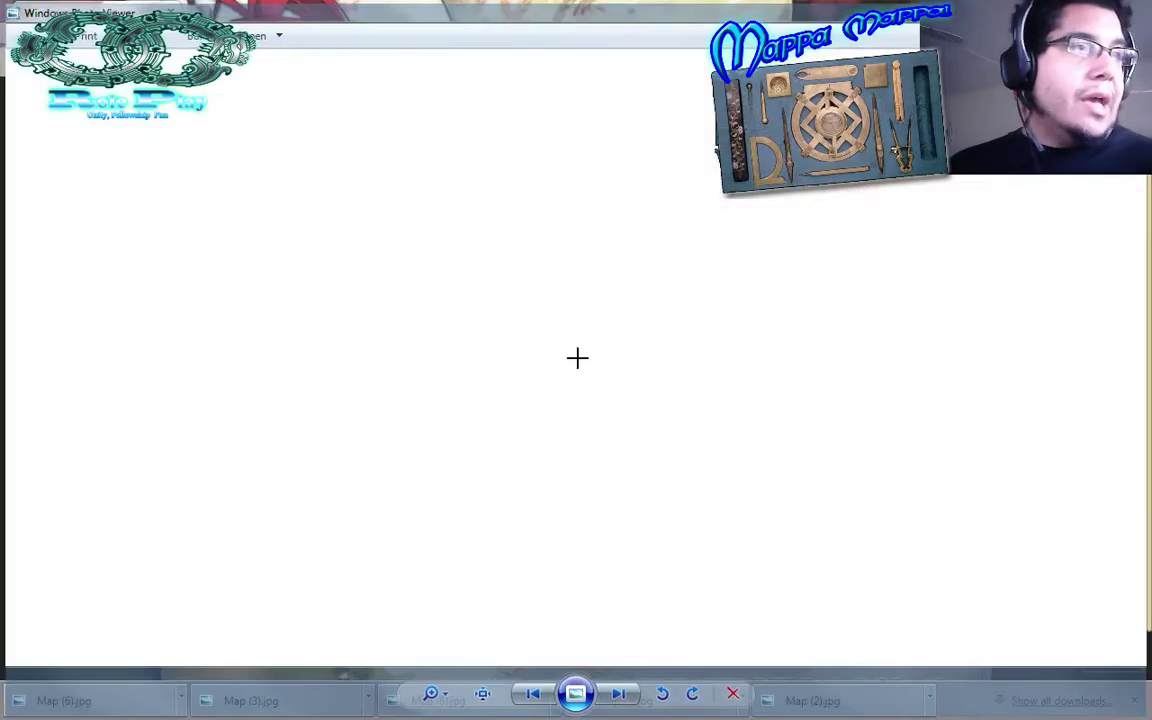
key("alt+F4")
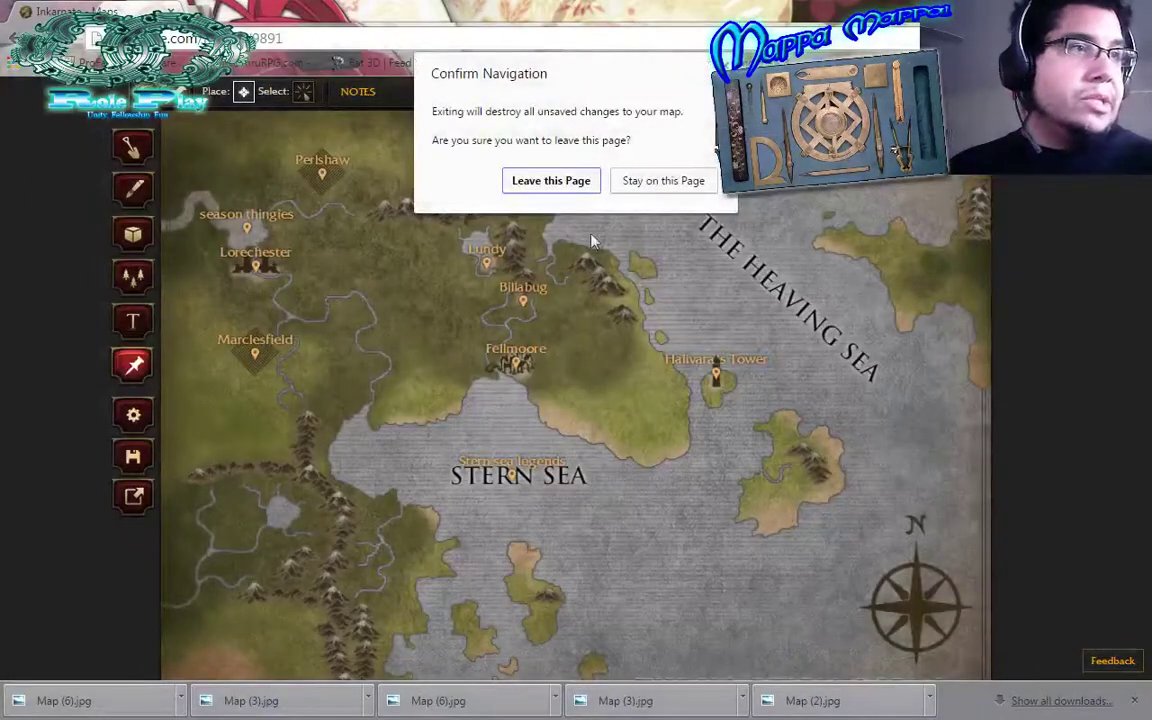
left_click(663, 180)
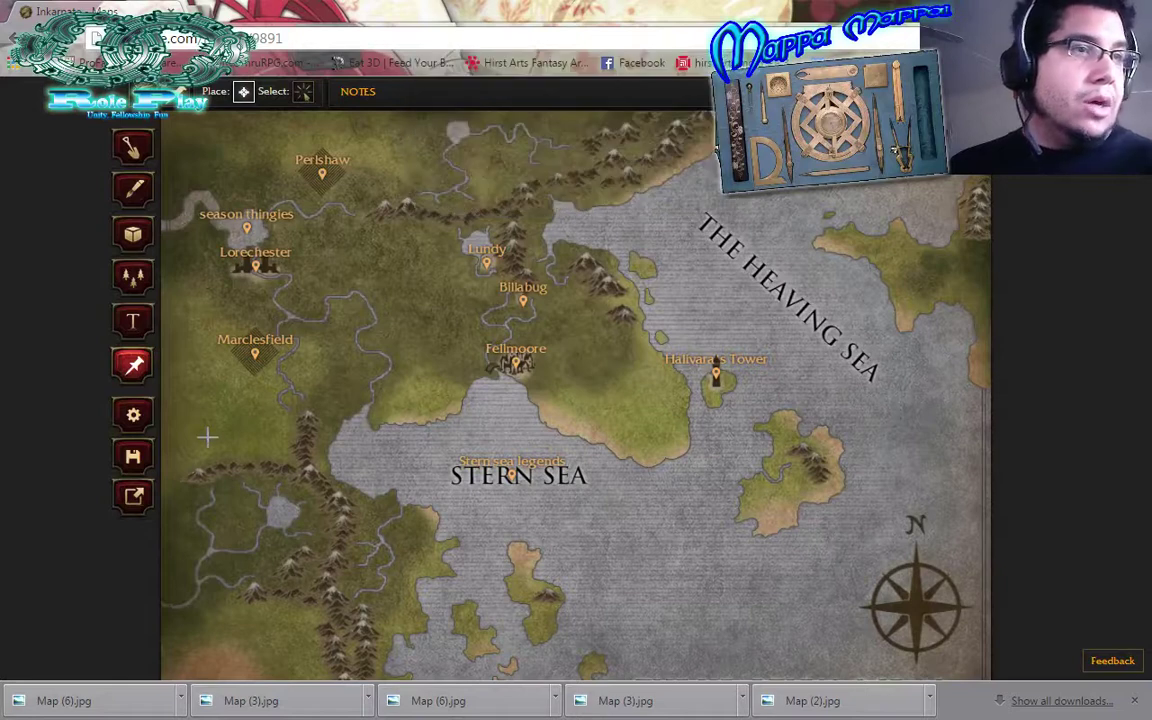
Read the Perlshaw and Halivara's Tower notes, then return to the Text tool
left_click(133, 321)
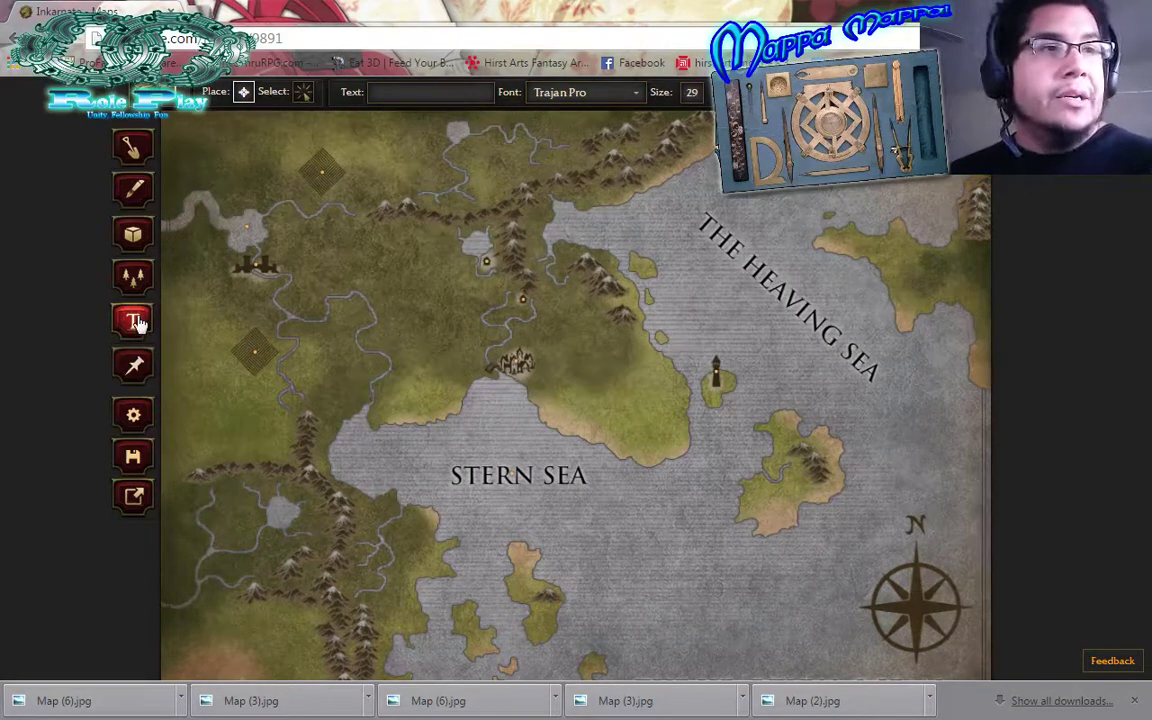
left_click(132, 369)
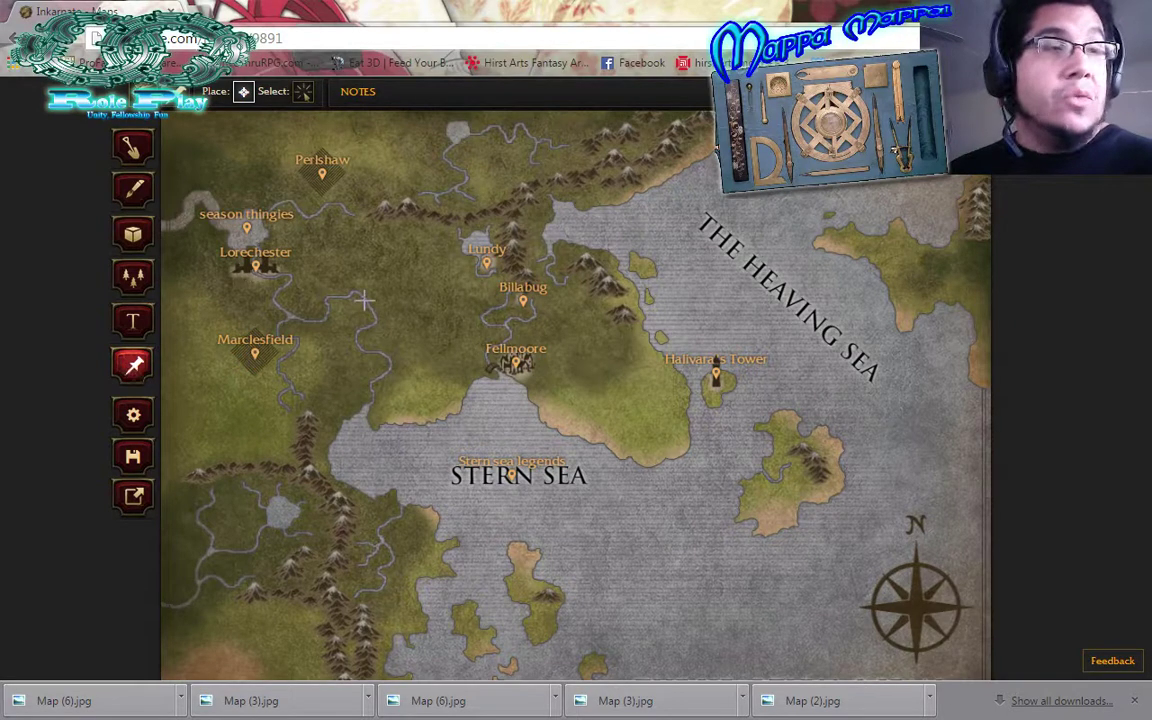
left_click(303, 91)
left_click(321, 168)
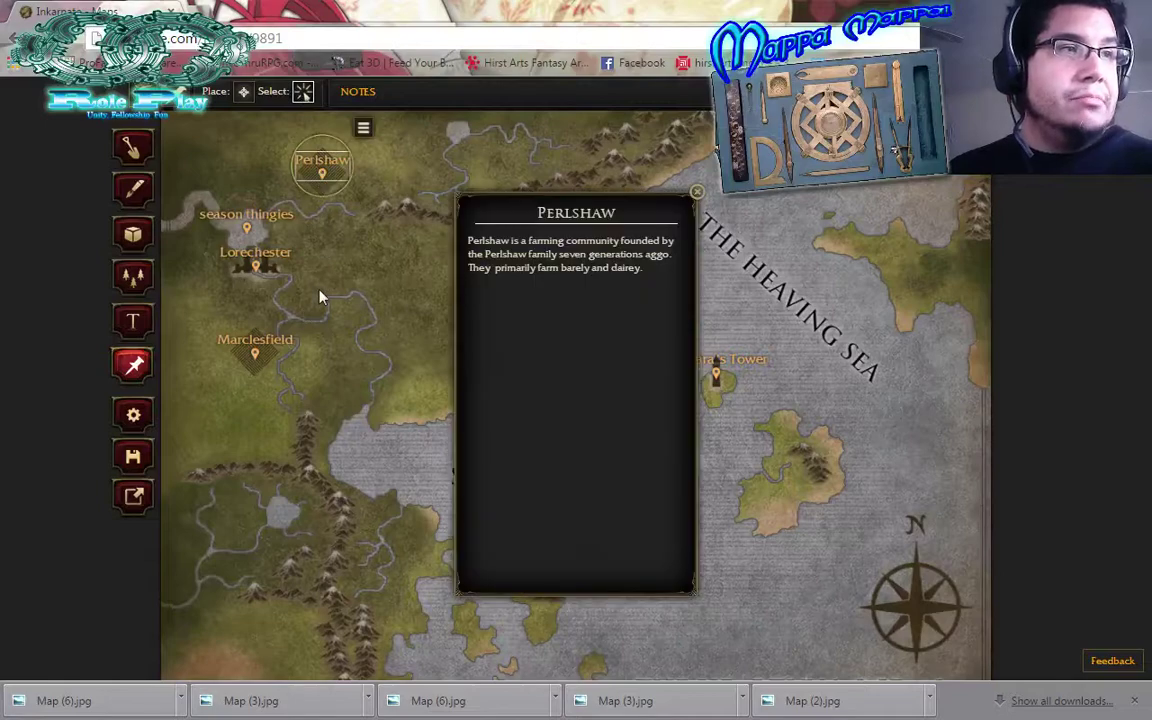
left_click(695, 193)
left_click(715, 376)
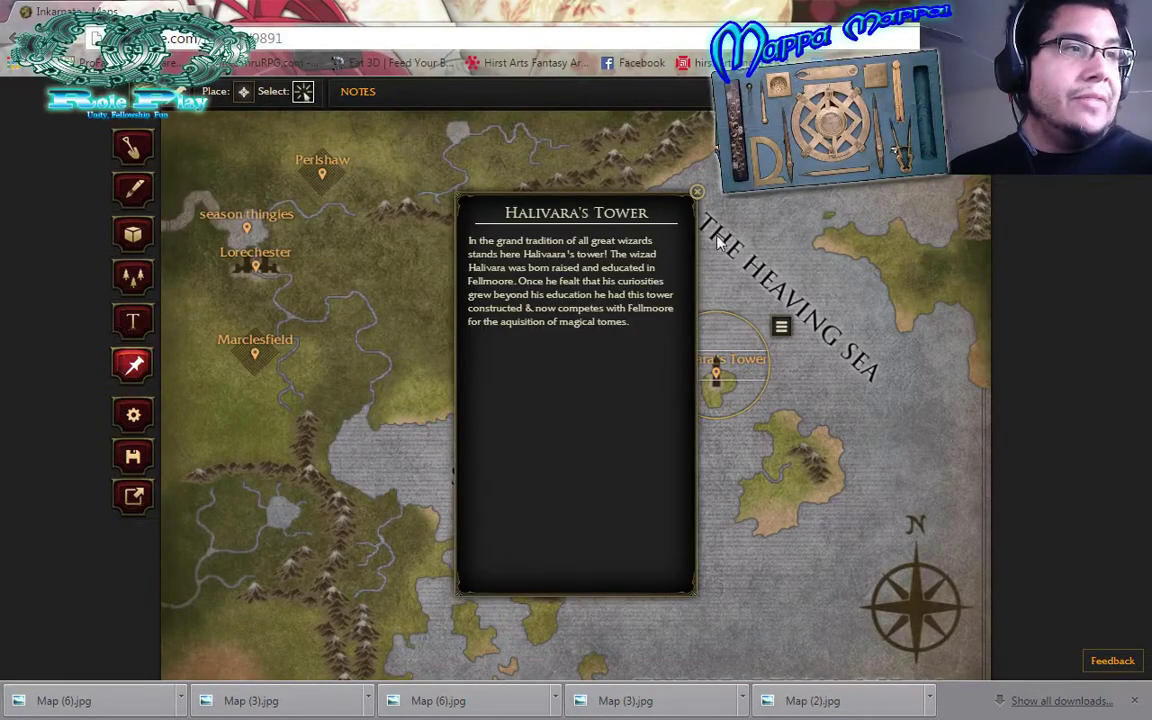
left_click(697, 194)
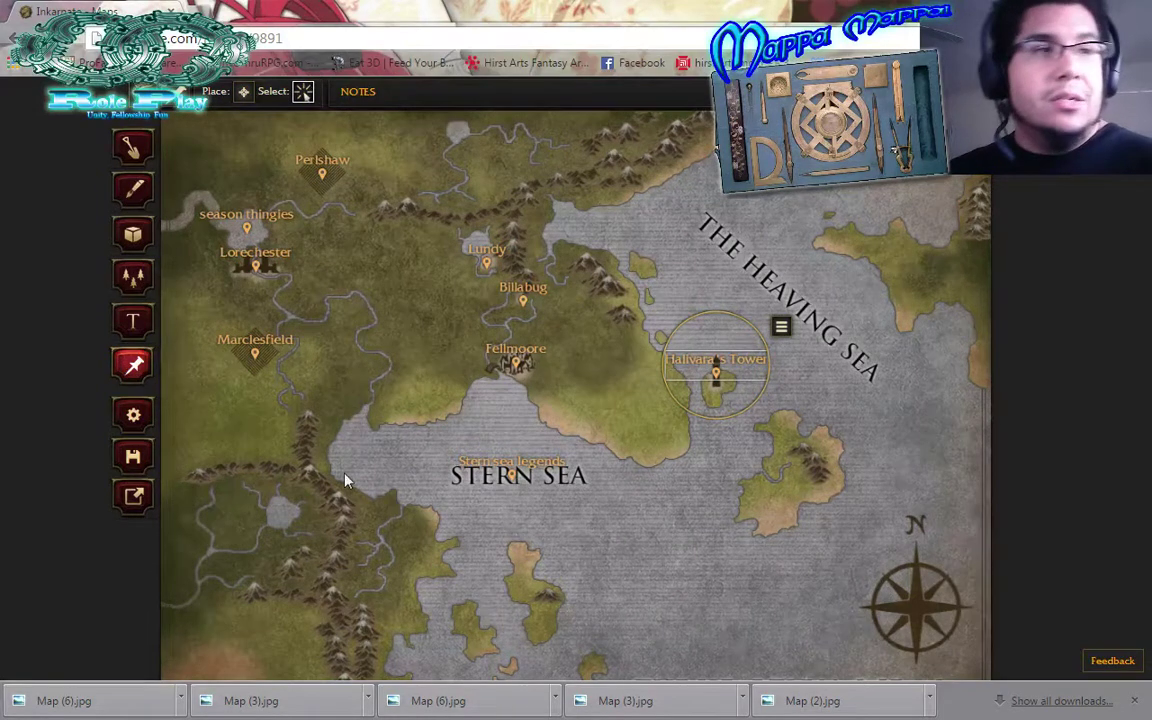
left_click(133, 320)
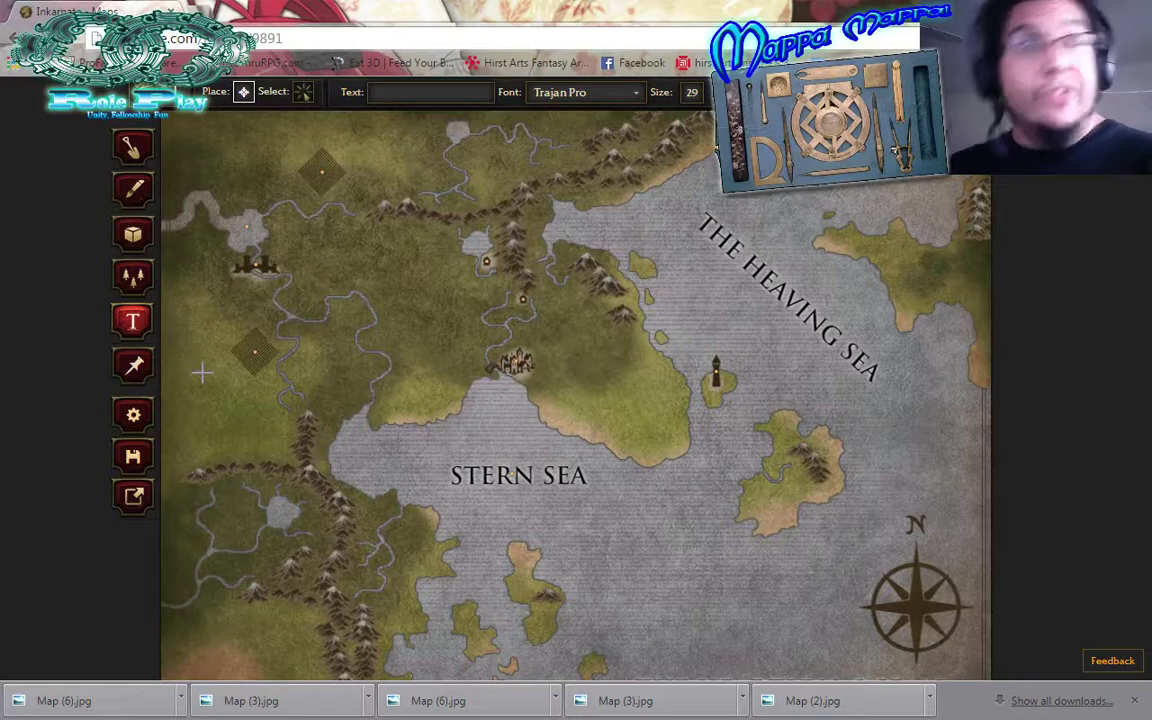